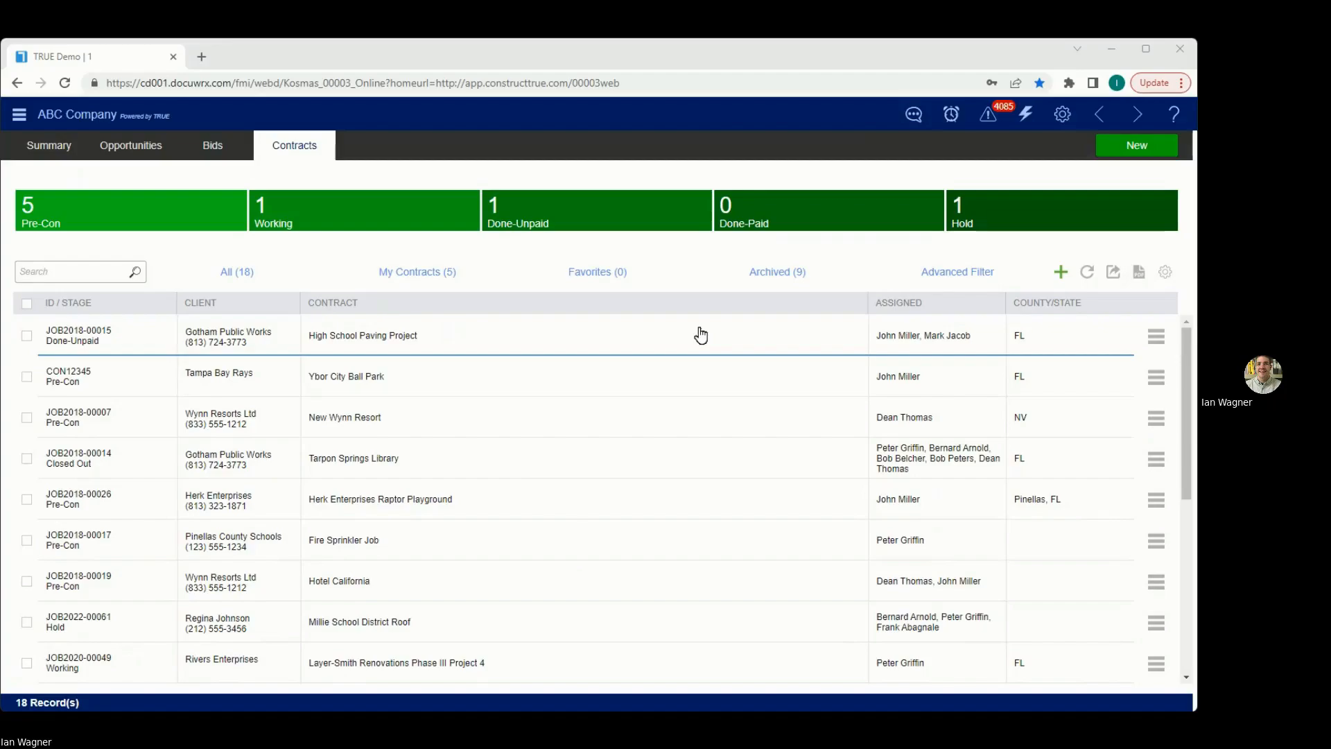
Open the pay requests in the financial section of the Tropicana Field contract.
scroll(672, 375, down, 4)
scroll(671, 402, up, 4)
scroll(409, 350, down, 5)
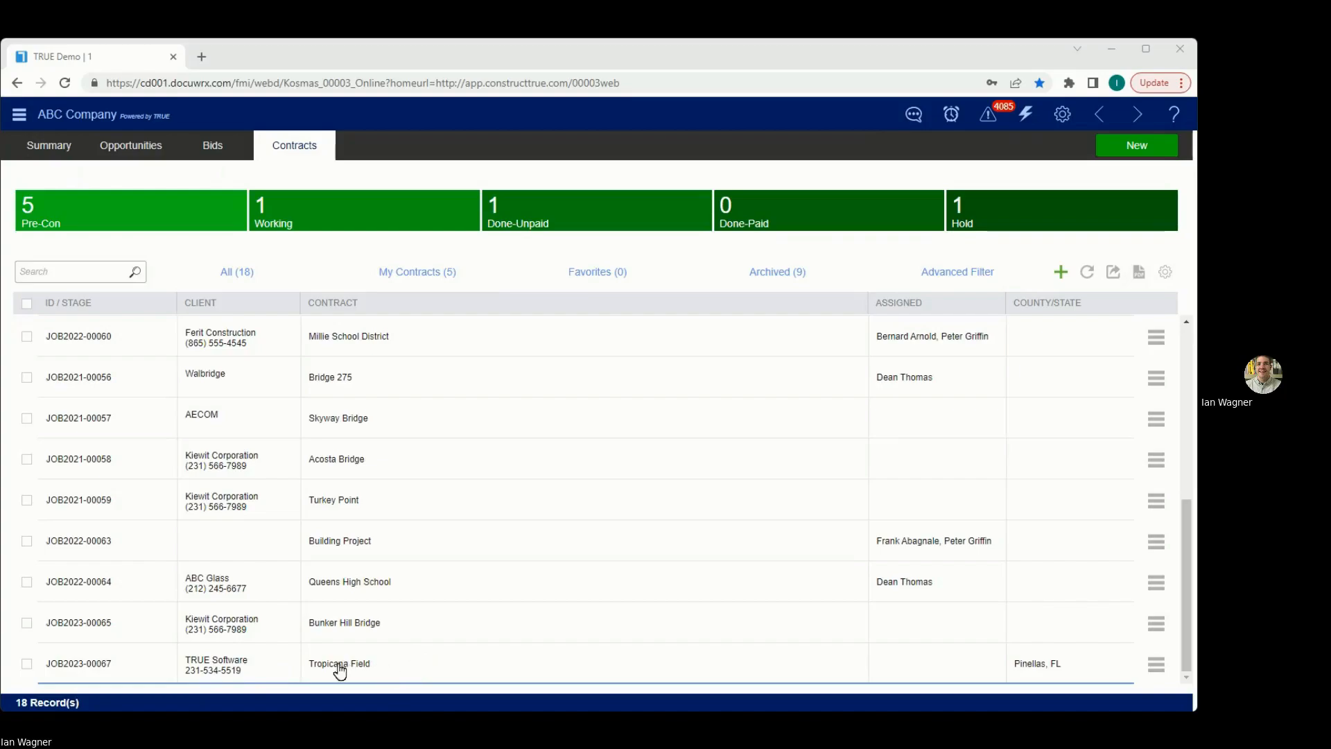
click(419, 666)
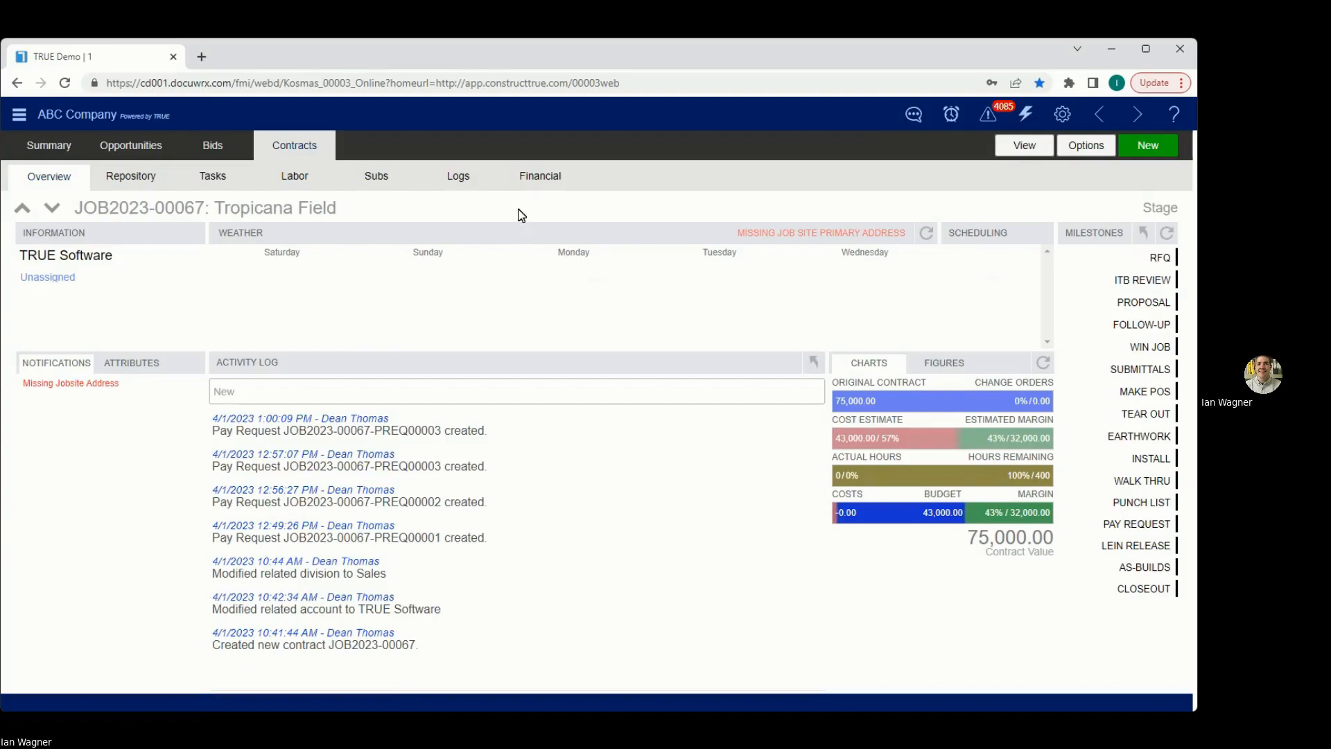
click(554, 179)
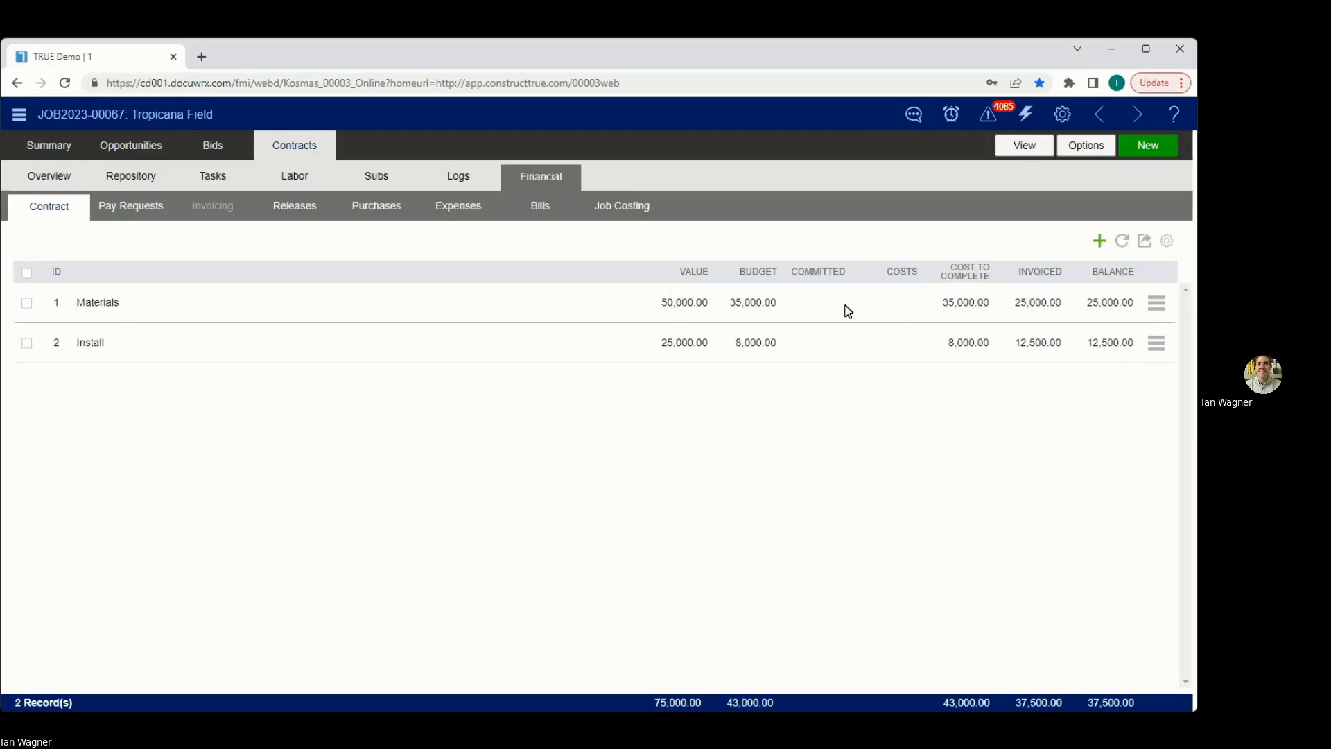
click(143, 214)
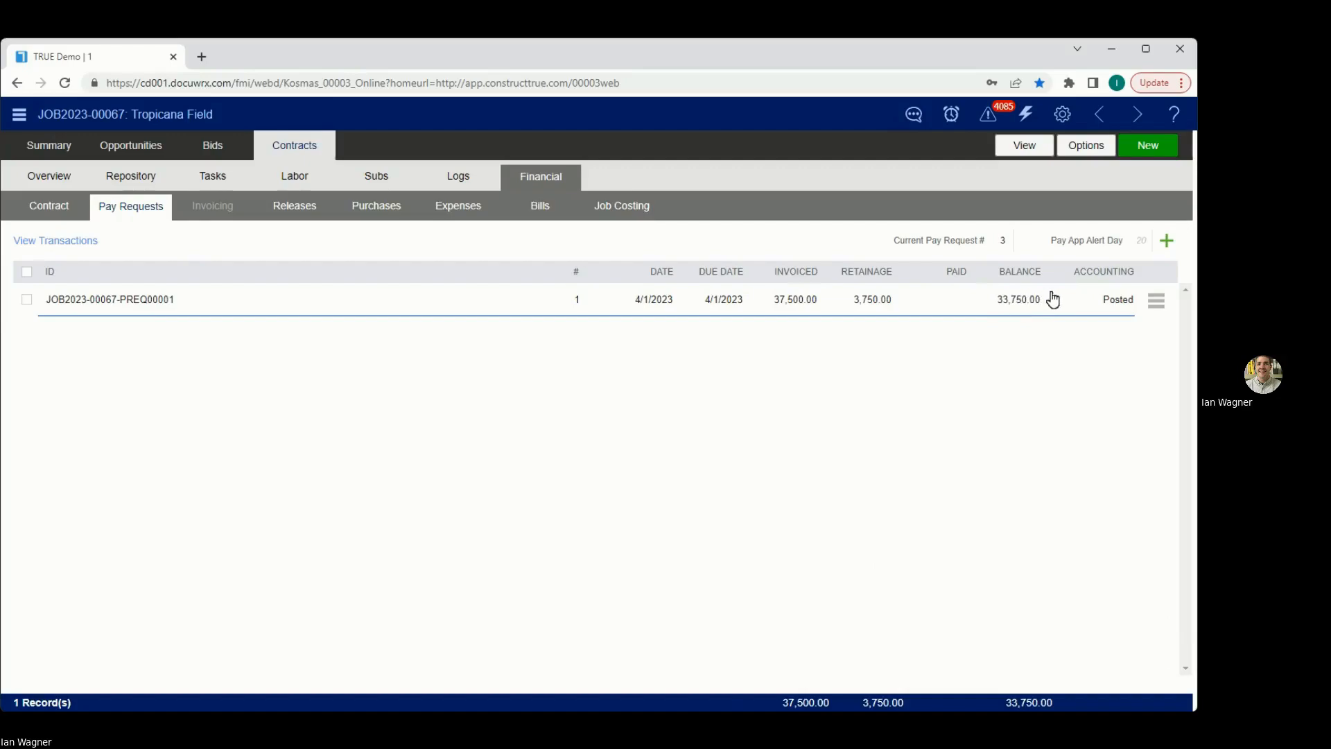
Start a payment for pay request 1 with Check as the method, leaving the bank account blank and keeping the full amount.
click(1158, 302)
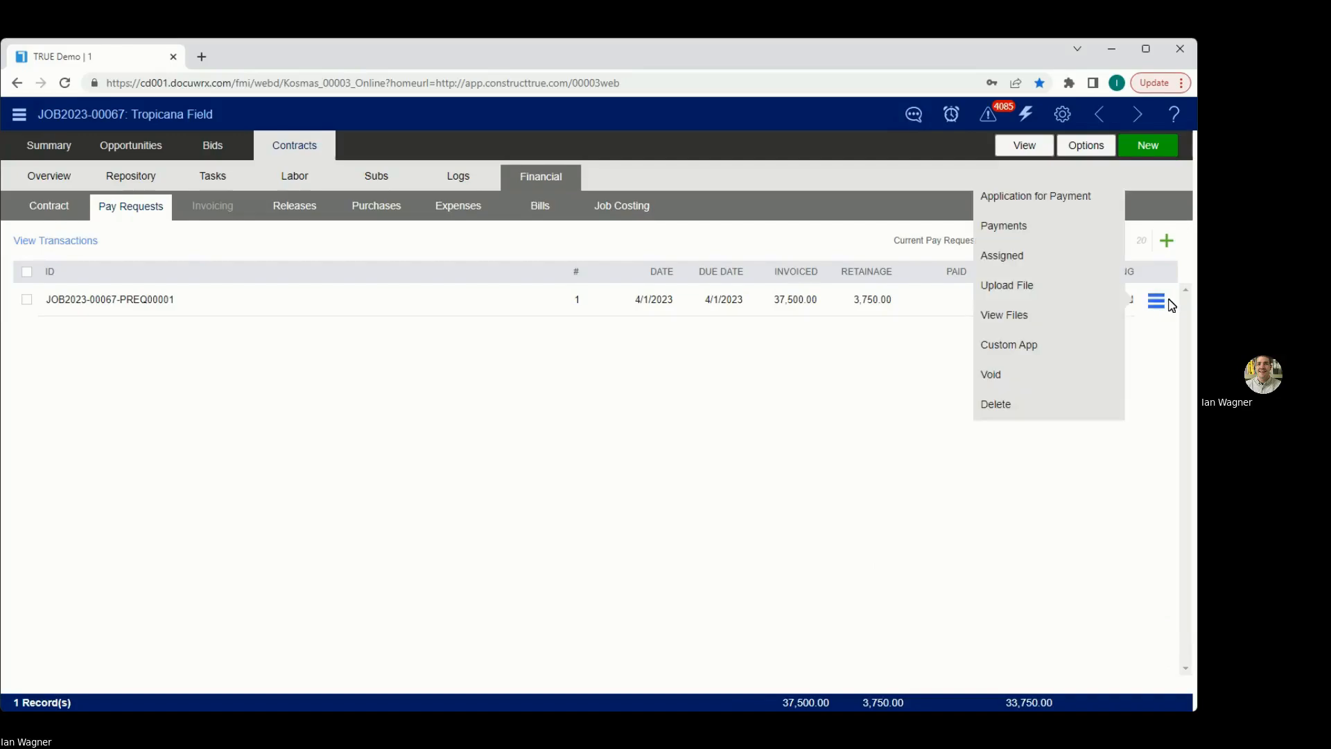
click(1059, 232)
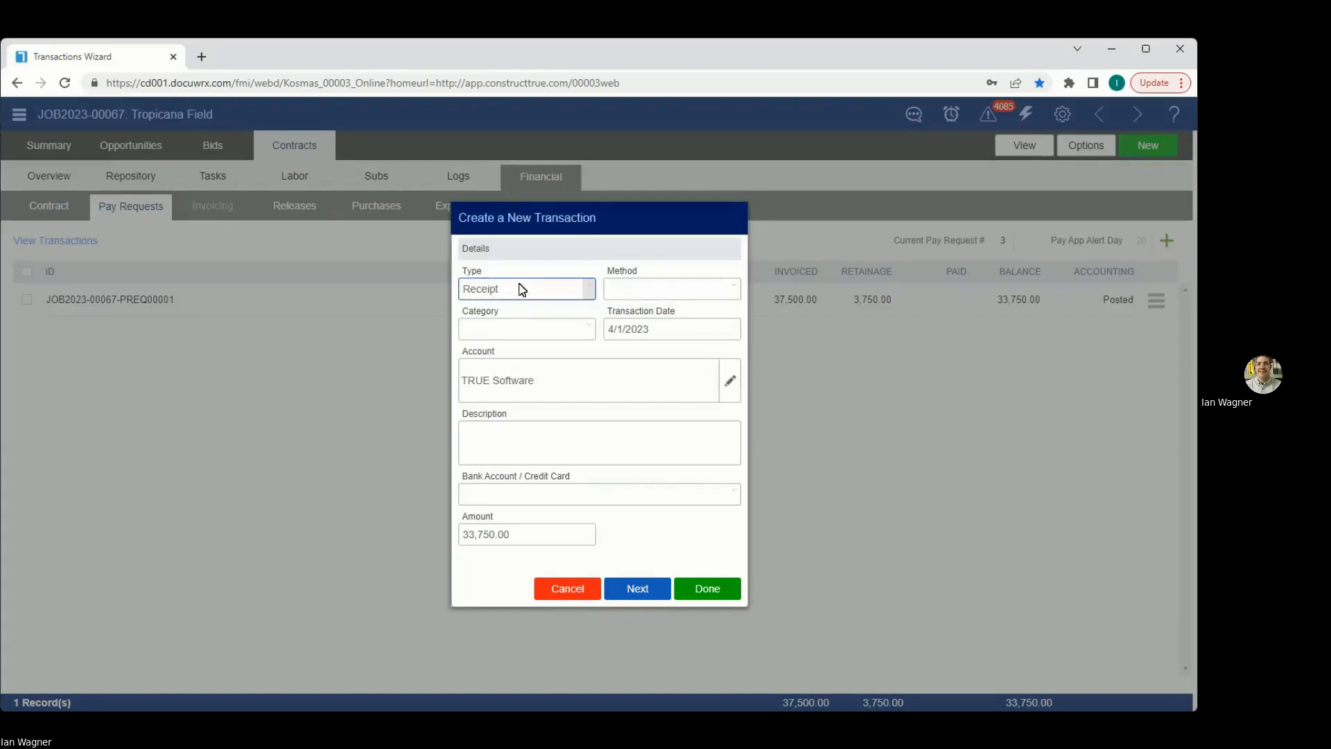
click(640, 290)
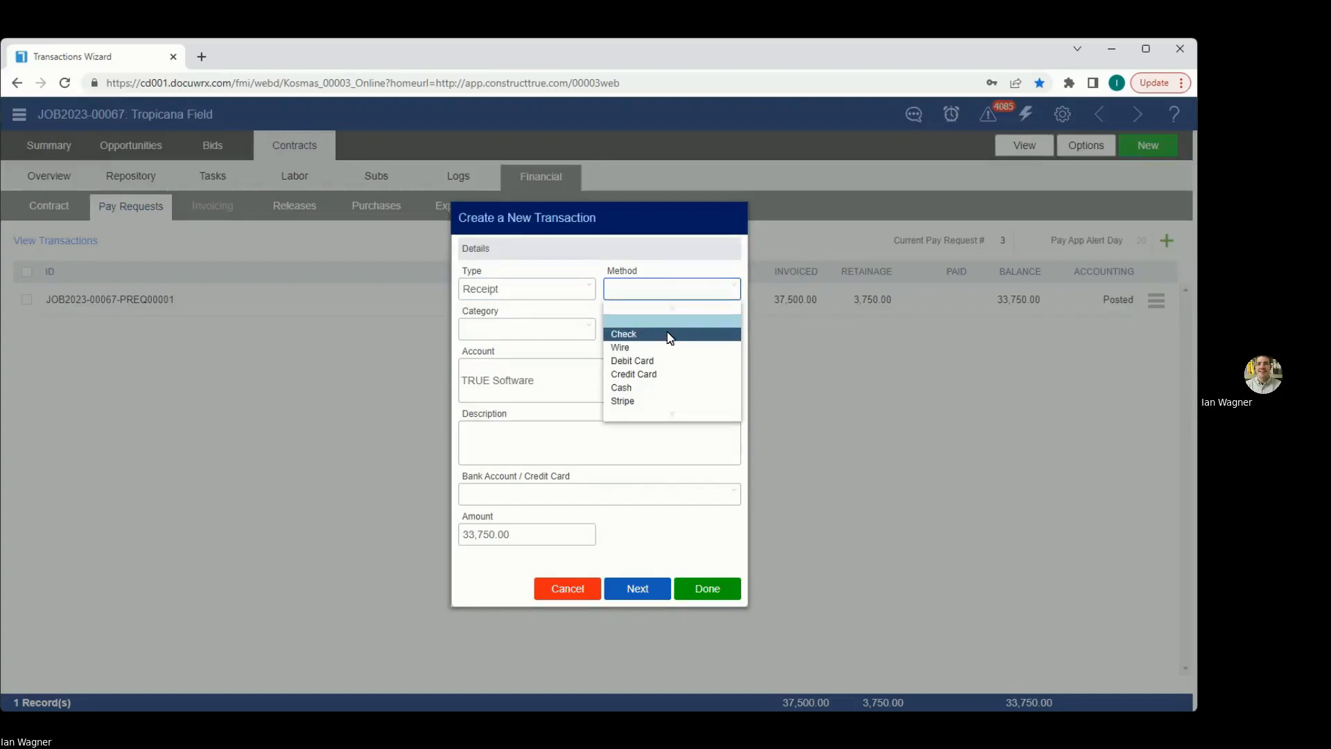
click(669, 334)
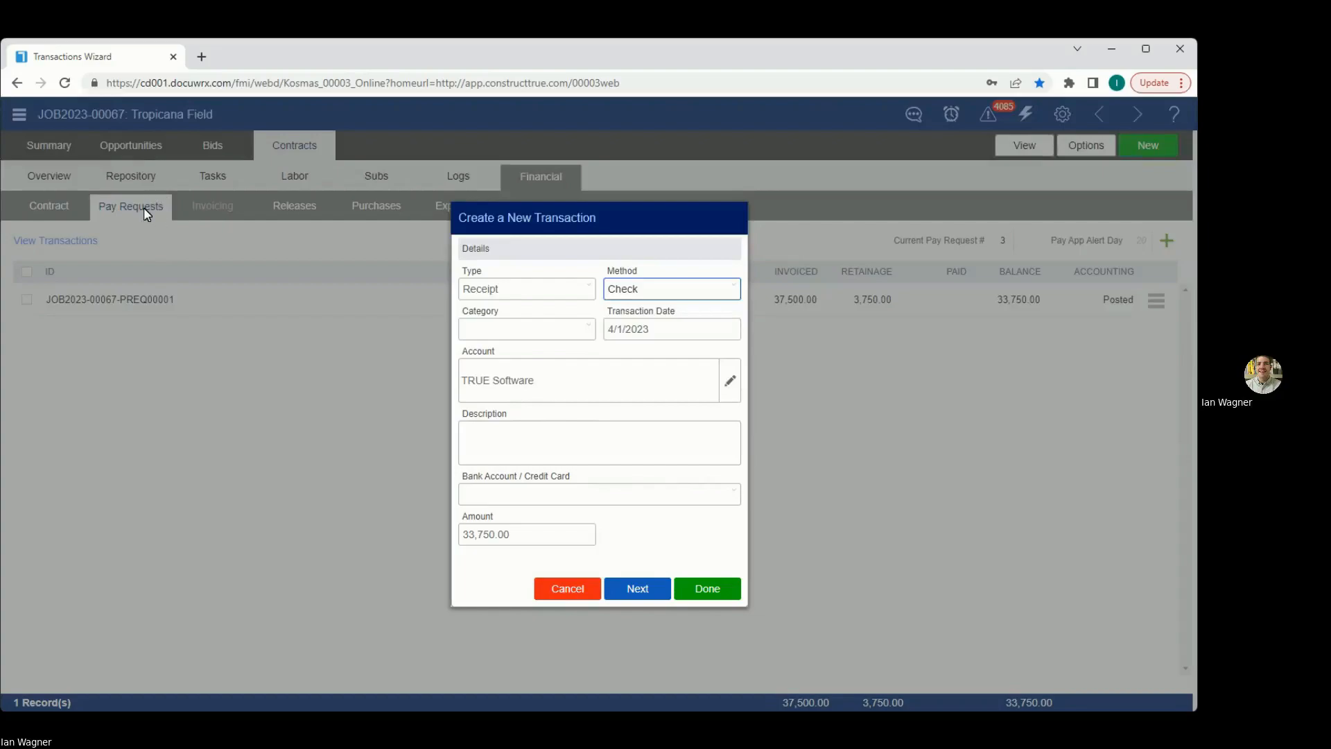
click(554, 462)
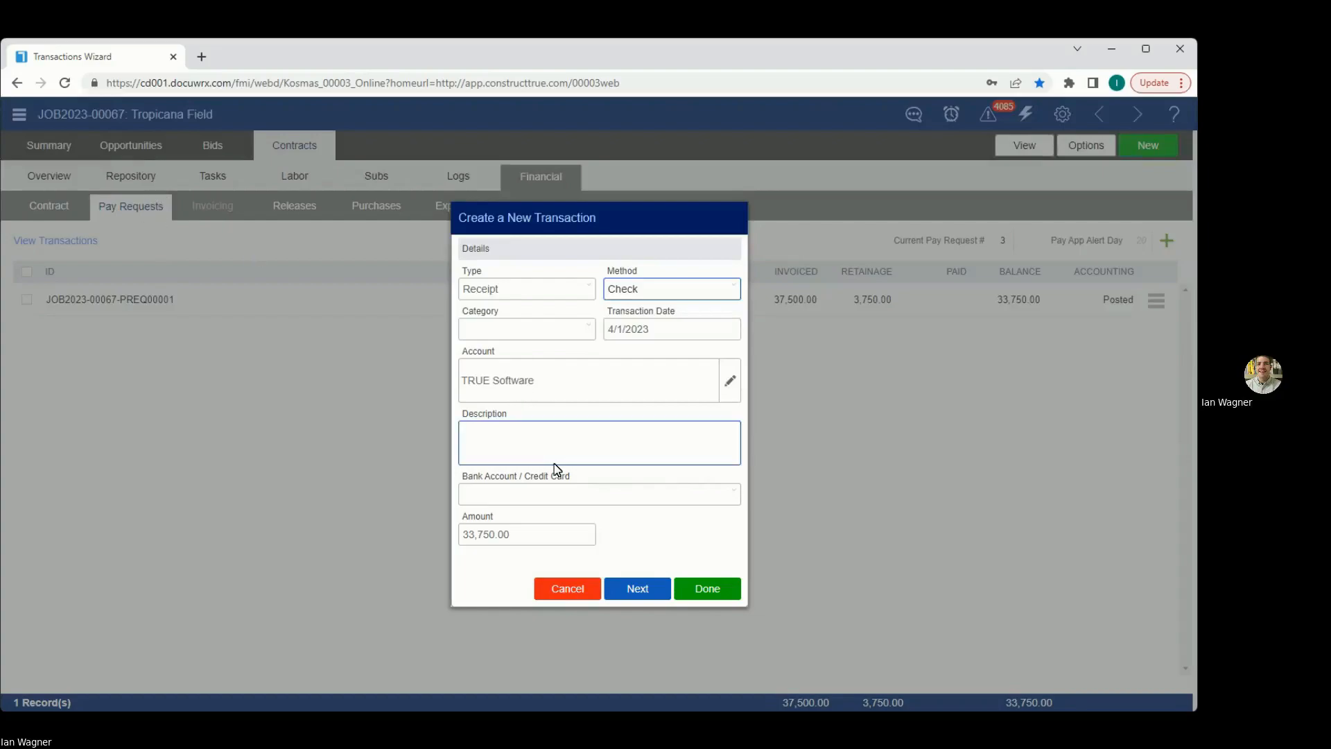
click(554, 491)
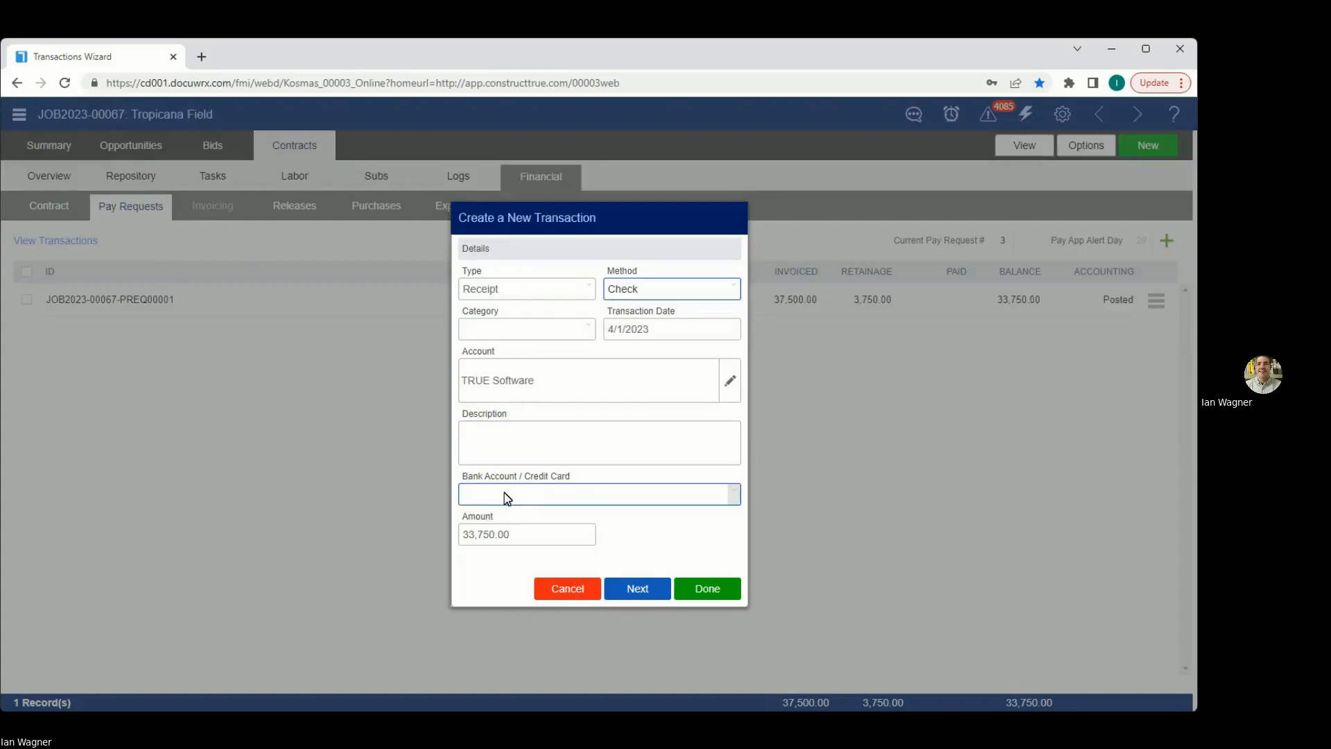
click(554, 496)
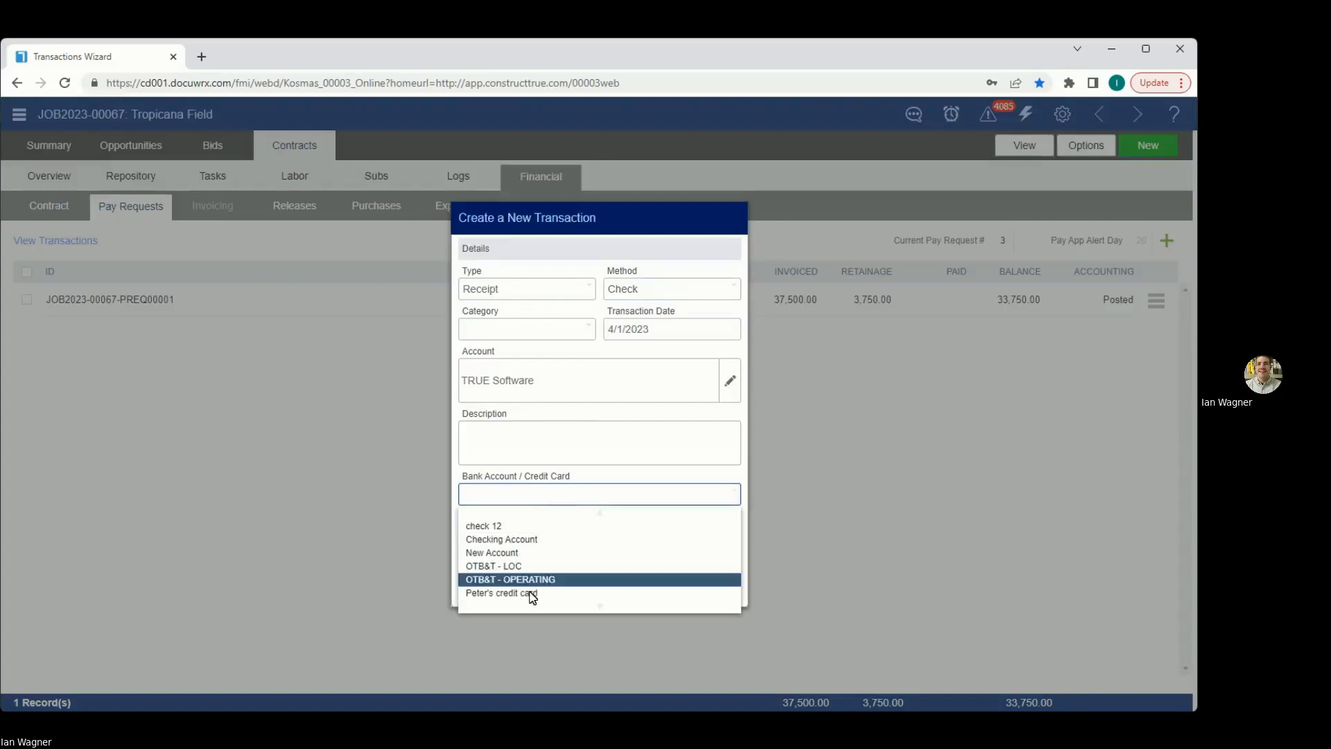
click(603, 477)
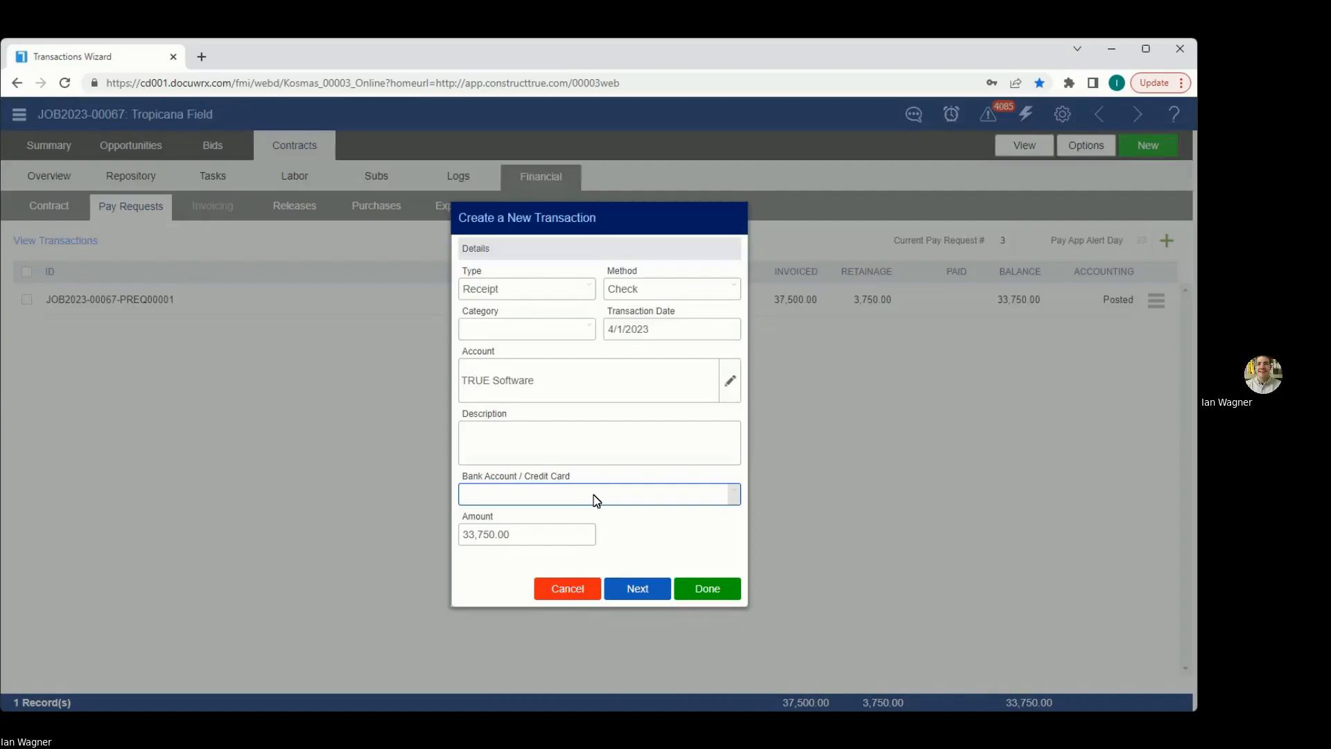
click(515, 536)
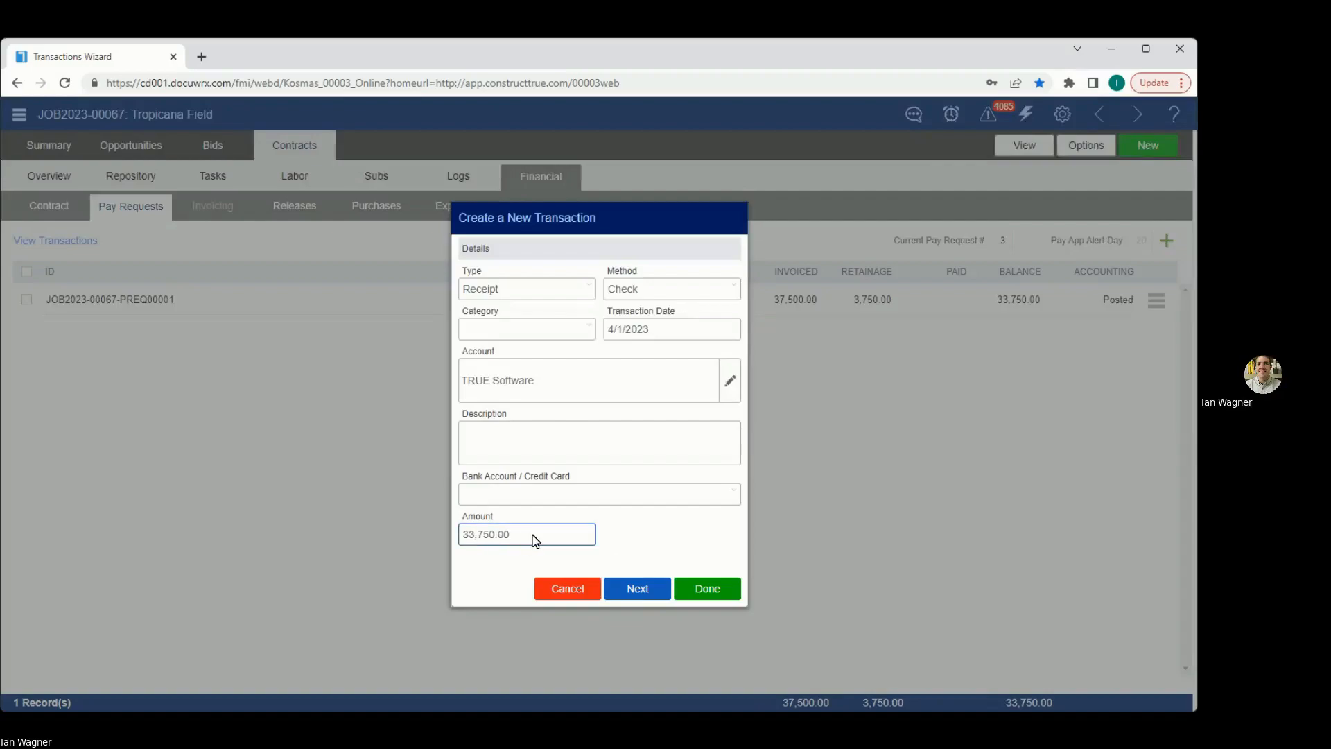
Enter the check number and complete the payment linked to the Tropicana Field pay request.
click(660, 594)
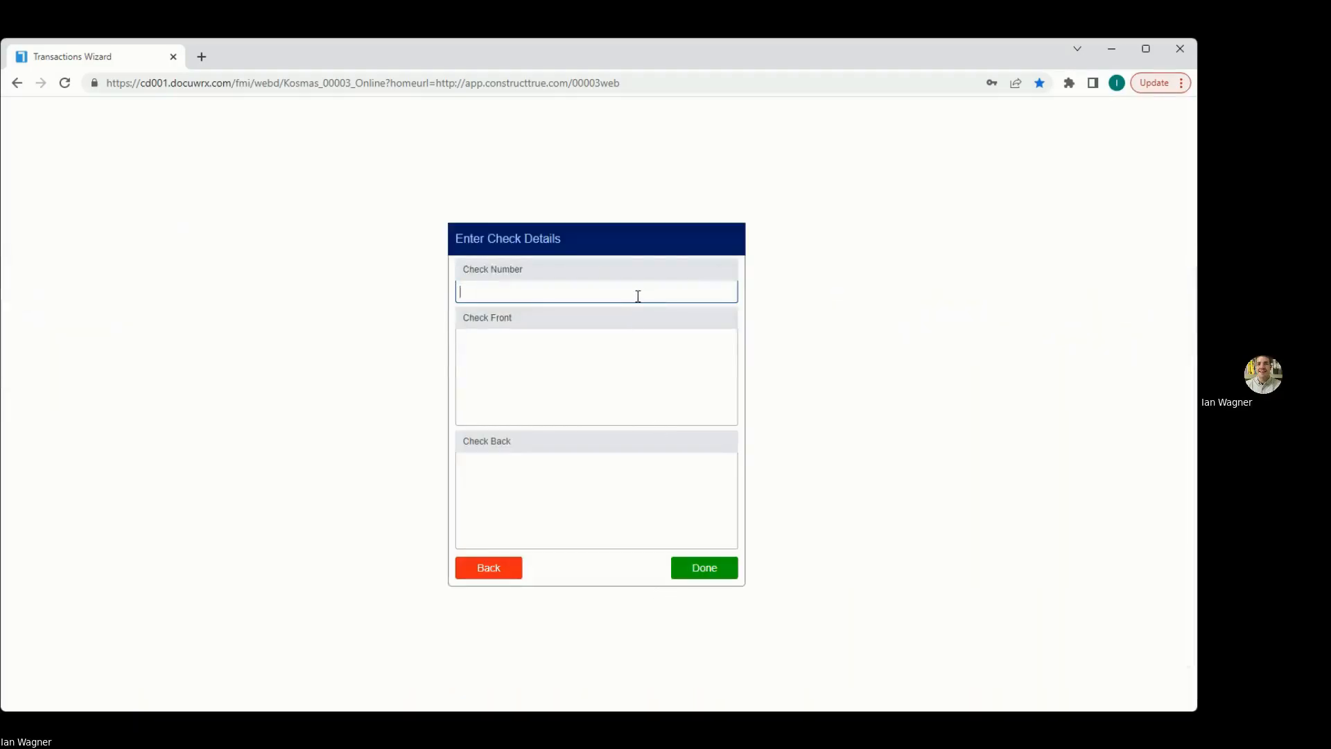
text(5252525)
click(721, 567)
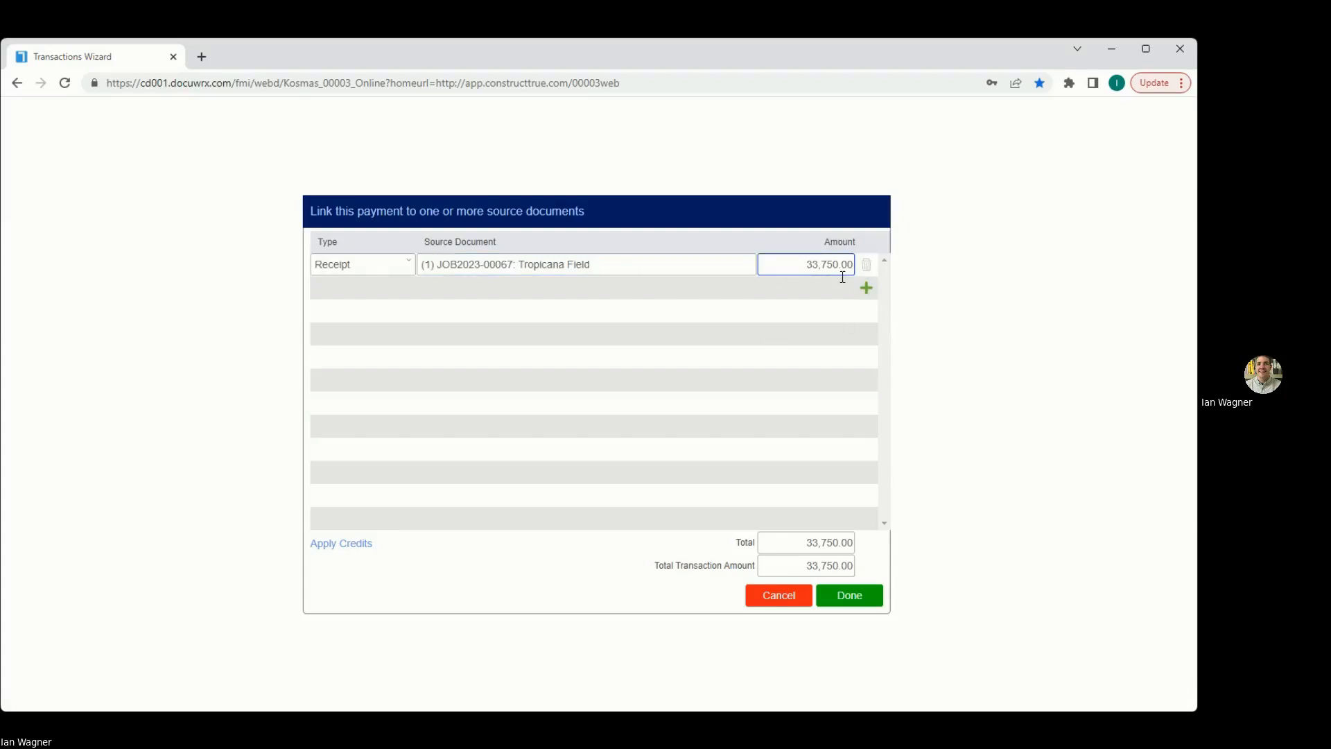
click(878, 598)
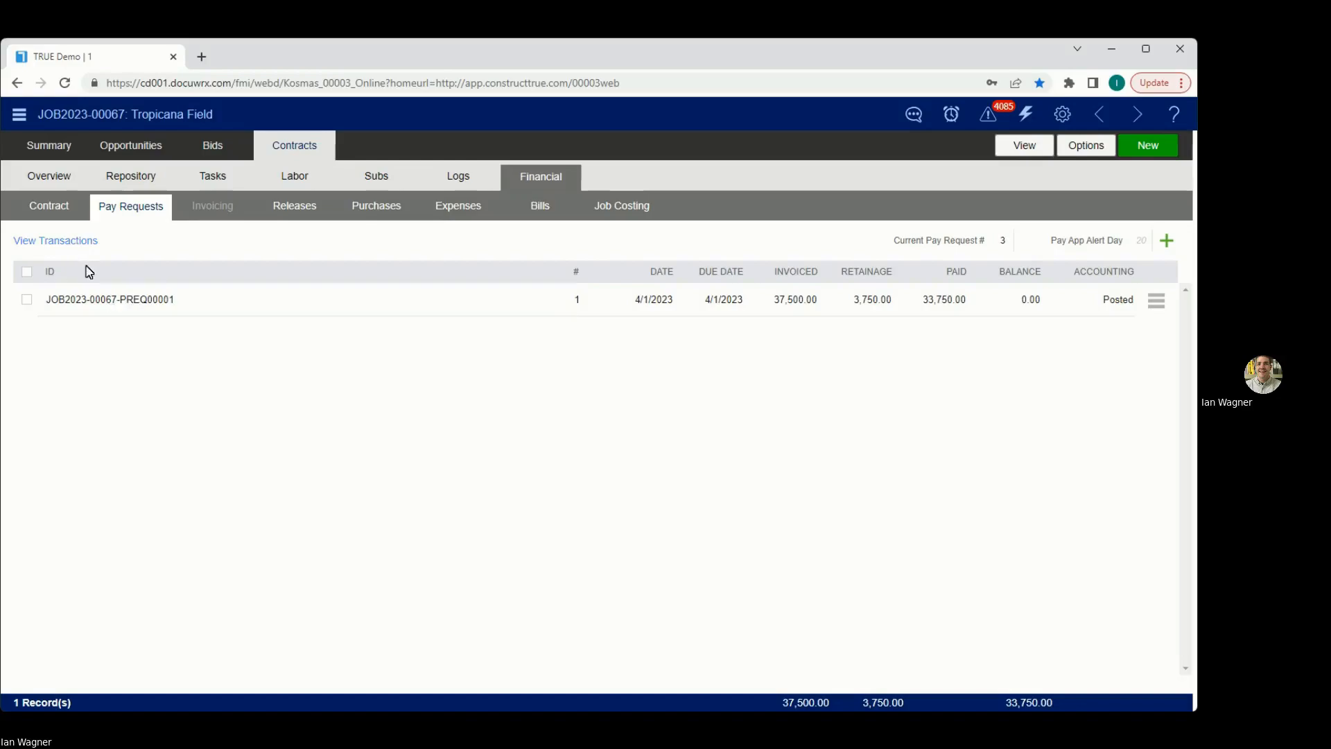
Open the pay request's transactions and create accounting entries for the TRUE Software check receipt.
click(72, 242)
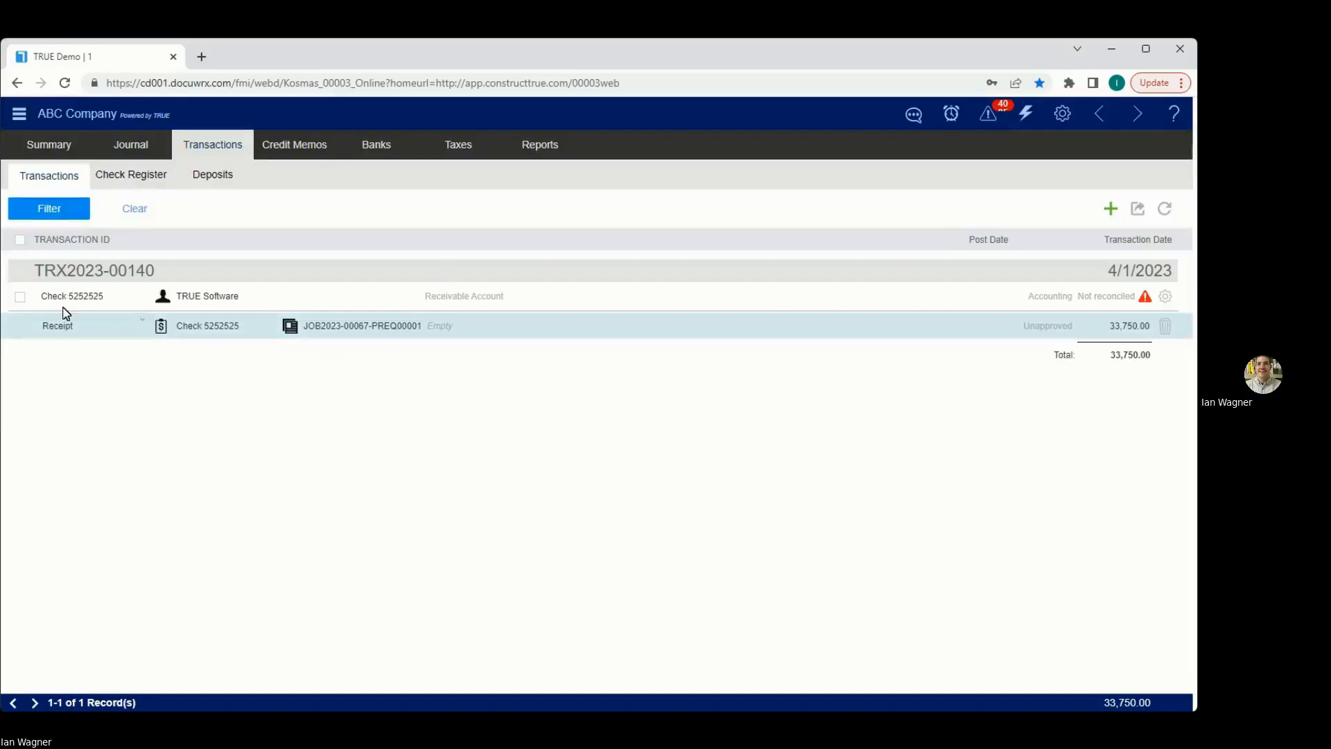
click(36, 298)
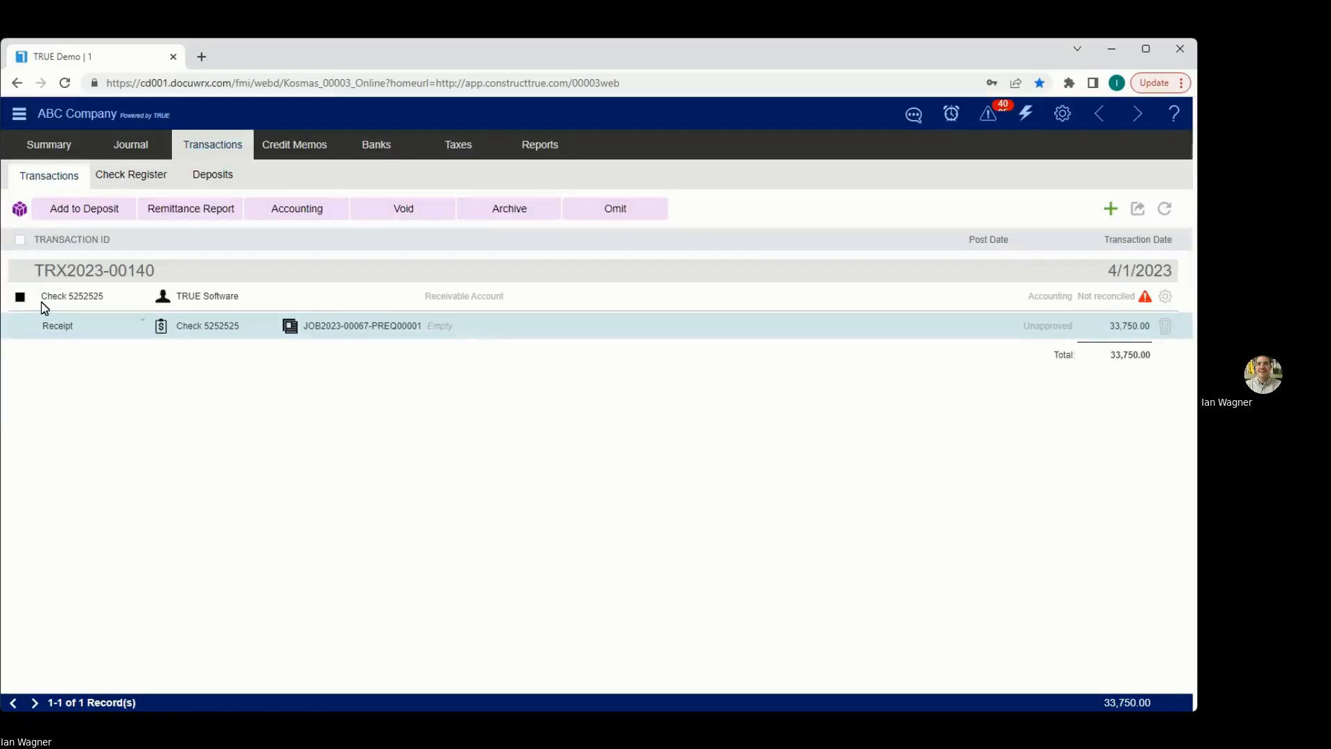
click(293, 209)
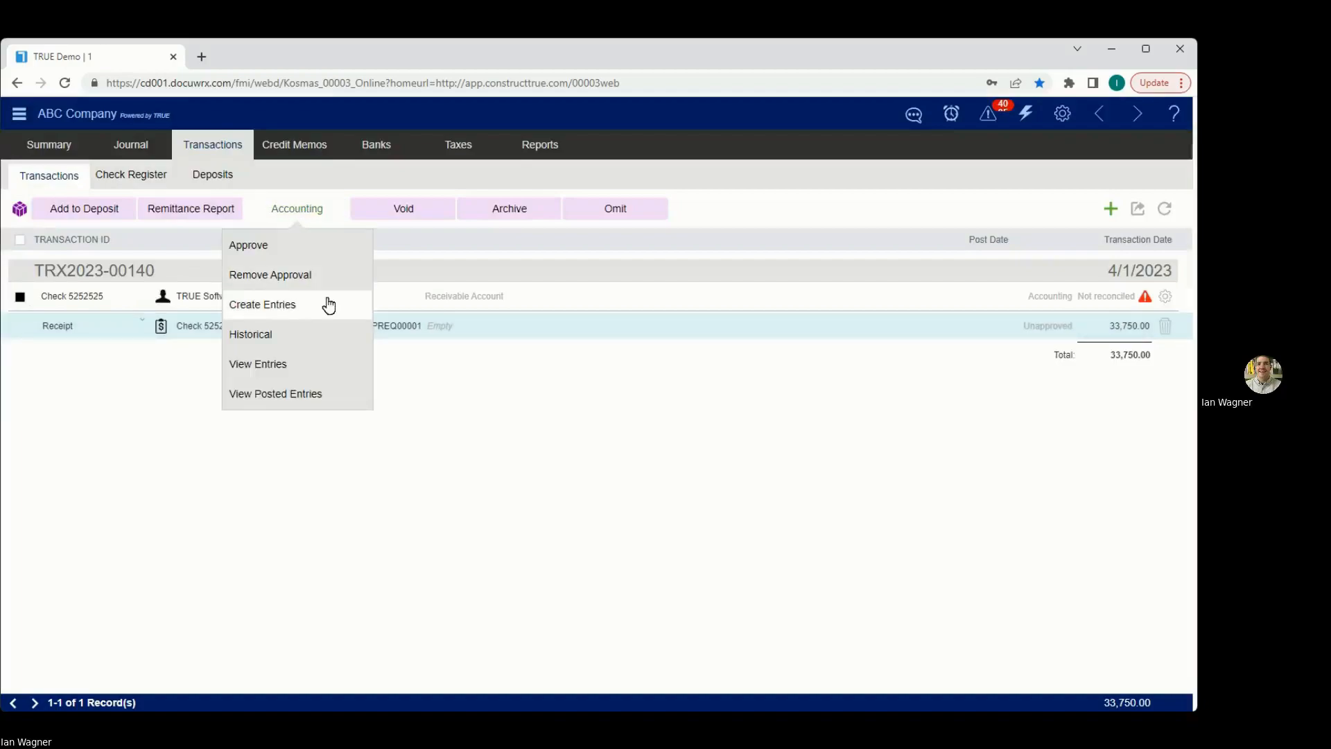
click(281, 305)
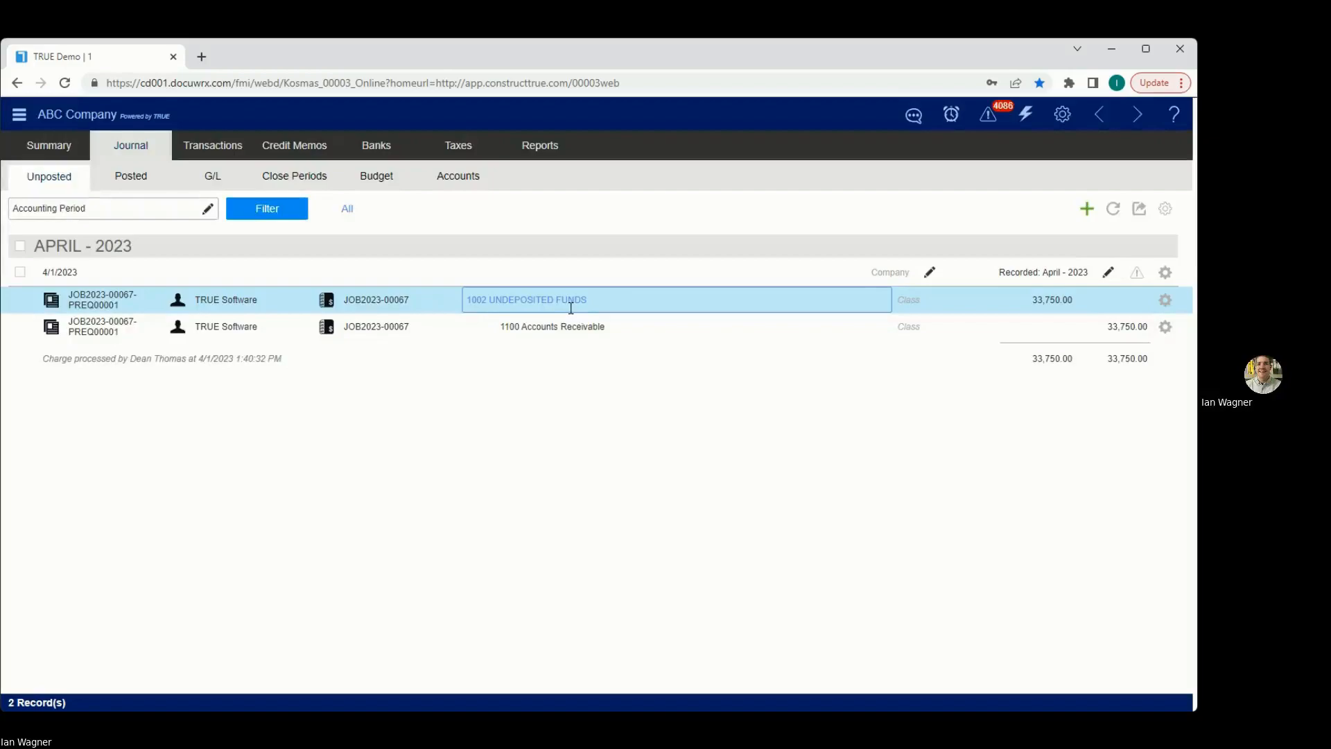
Post the unposted 4/1/2023 journal entry for the check receipt.
click(36, 275)
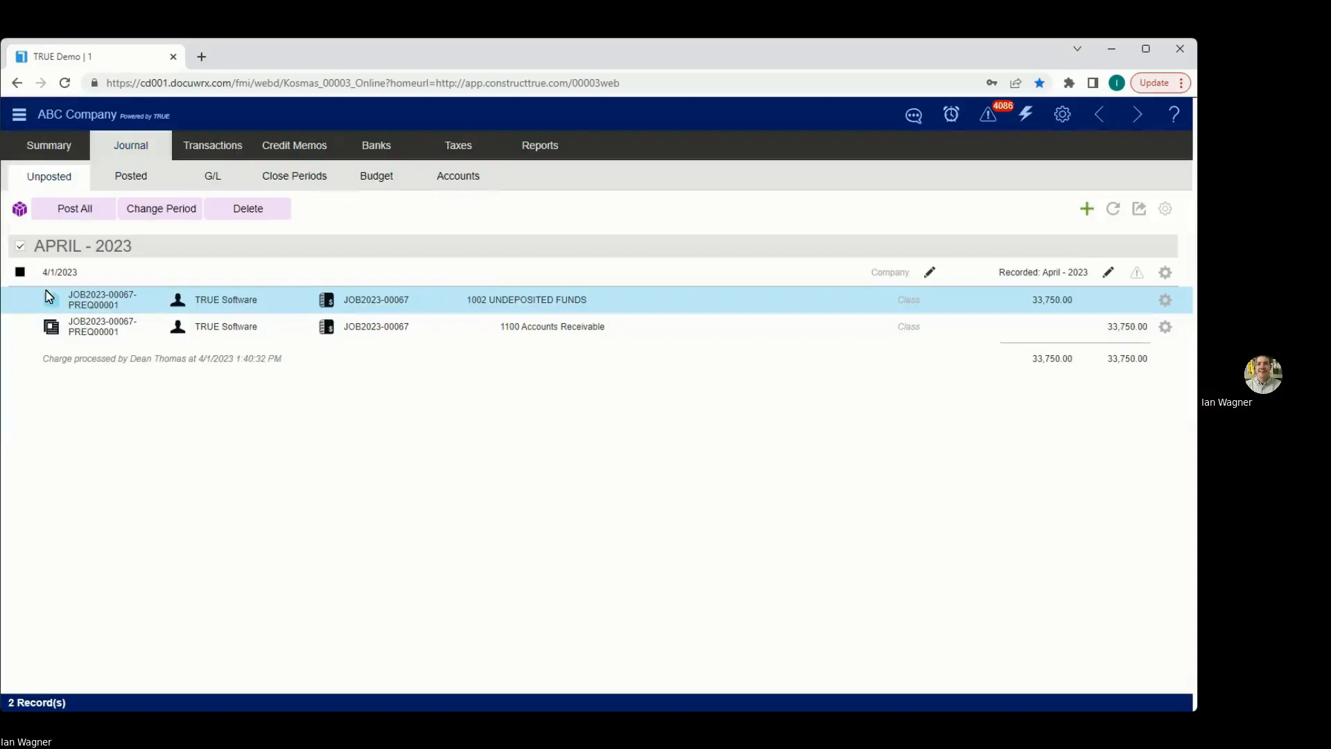
click(83, 212)
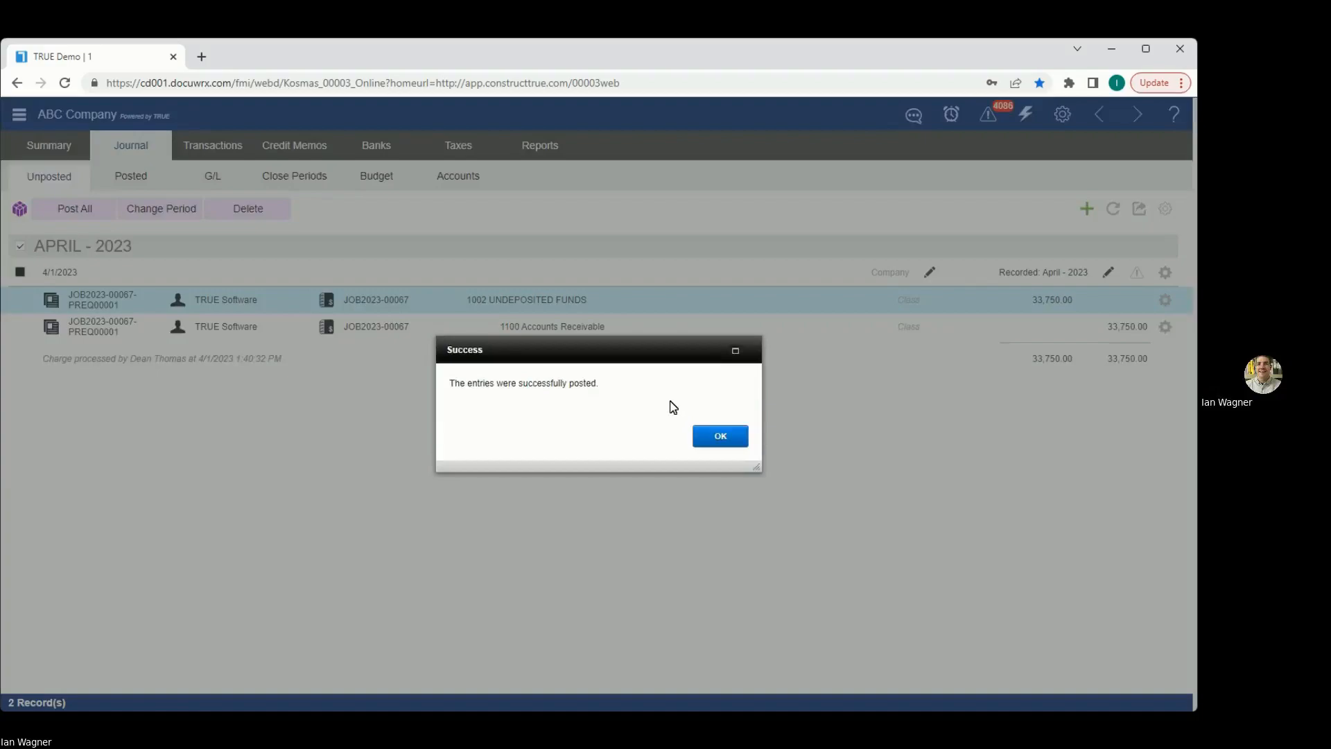
click(723, 435)
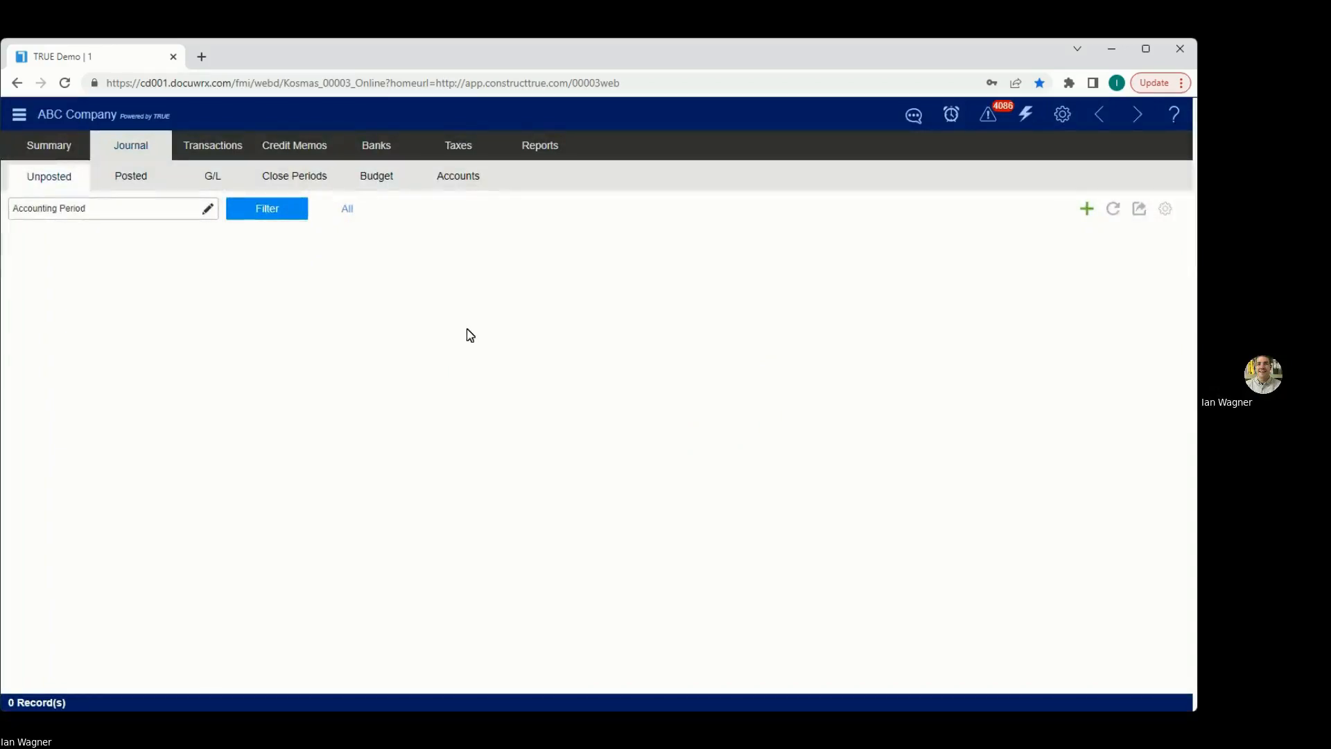
Return to the TRUE Software check transaction and examine its accounting status and the actions available for it.
click(1109, 114)
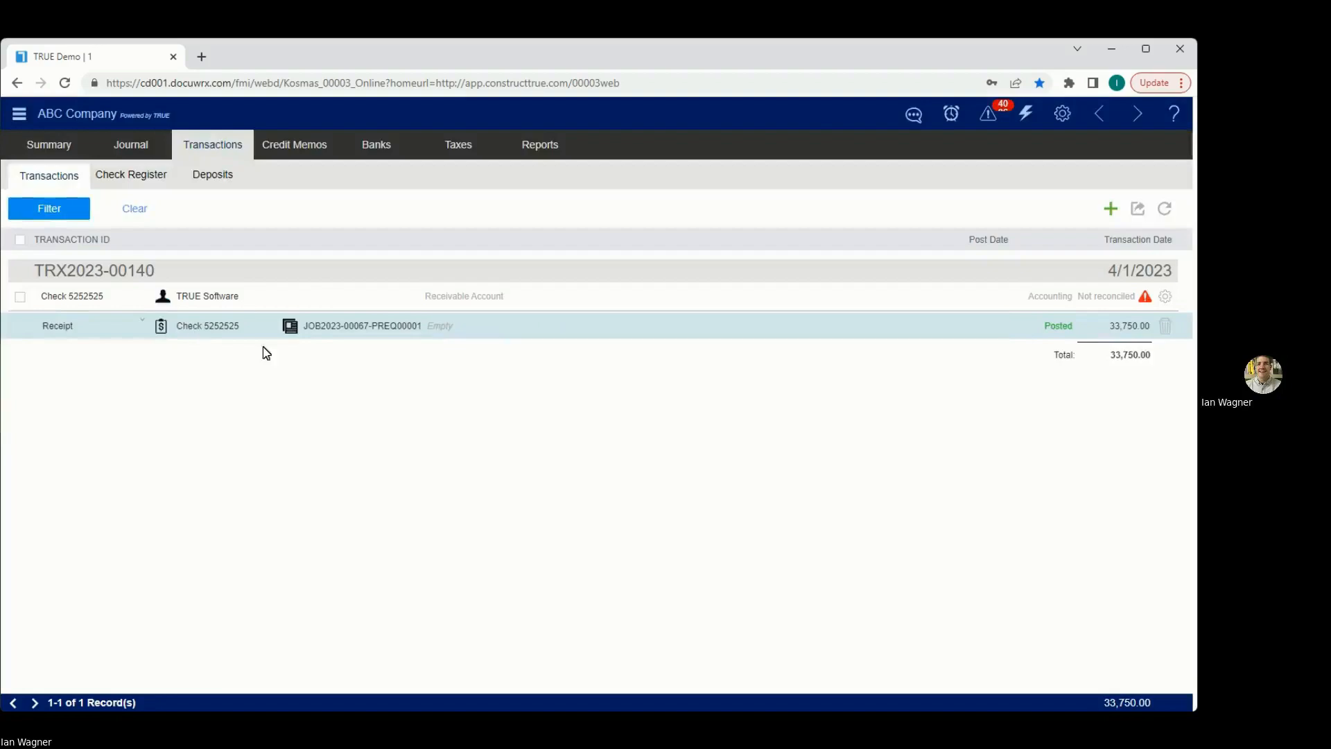
click(21, 297)
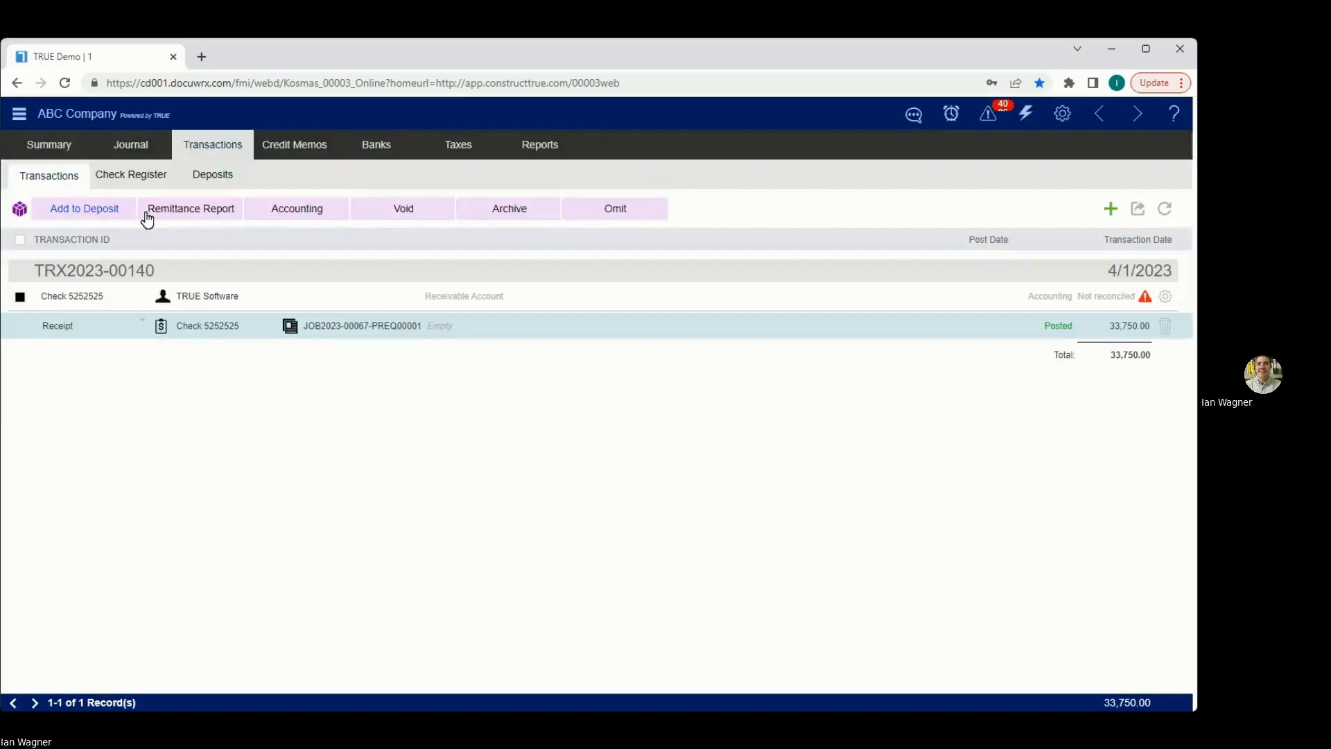
click(31, 297)
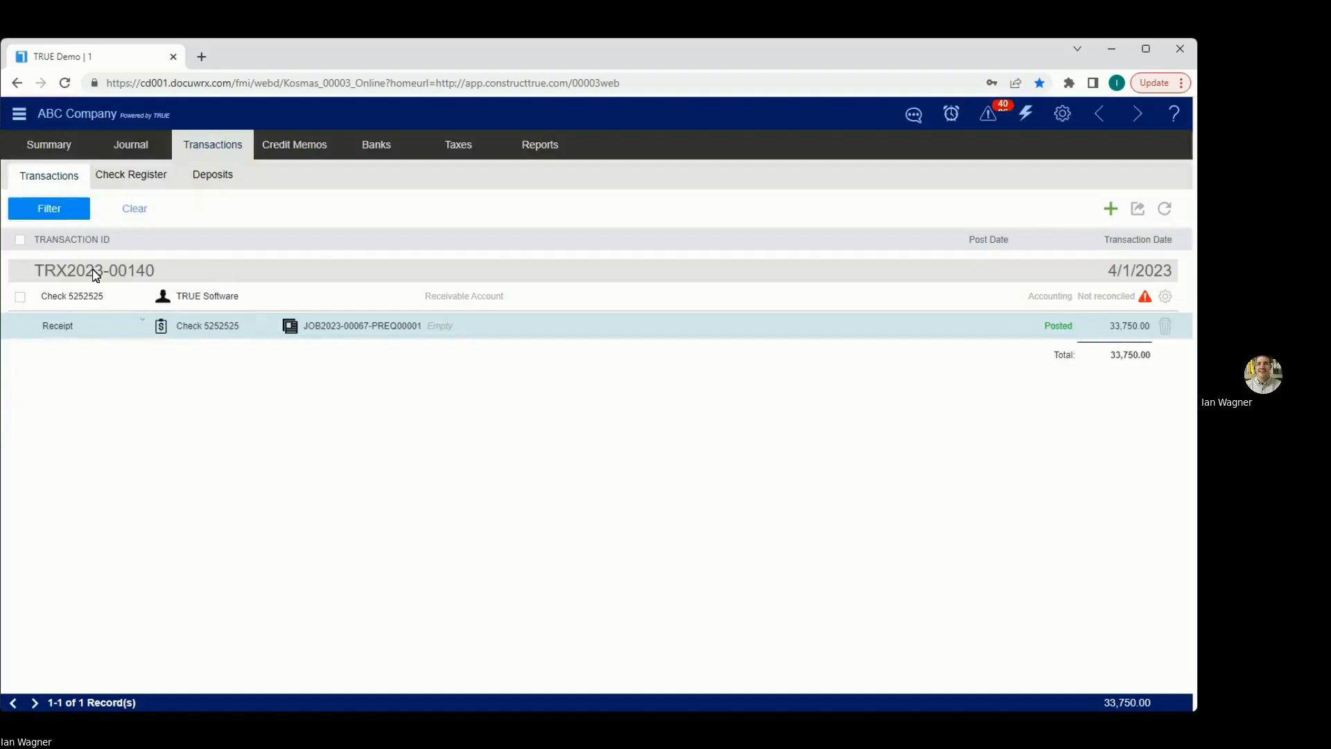
click(30, 298)
click(39, 297)
Create a new deposit dated 04/01/2023 with check 12 as the bank account.
click(215, 178)
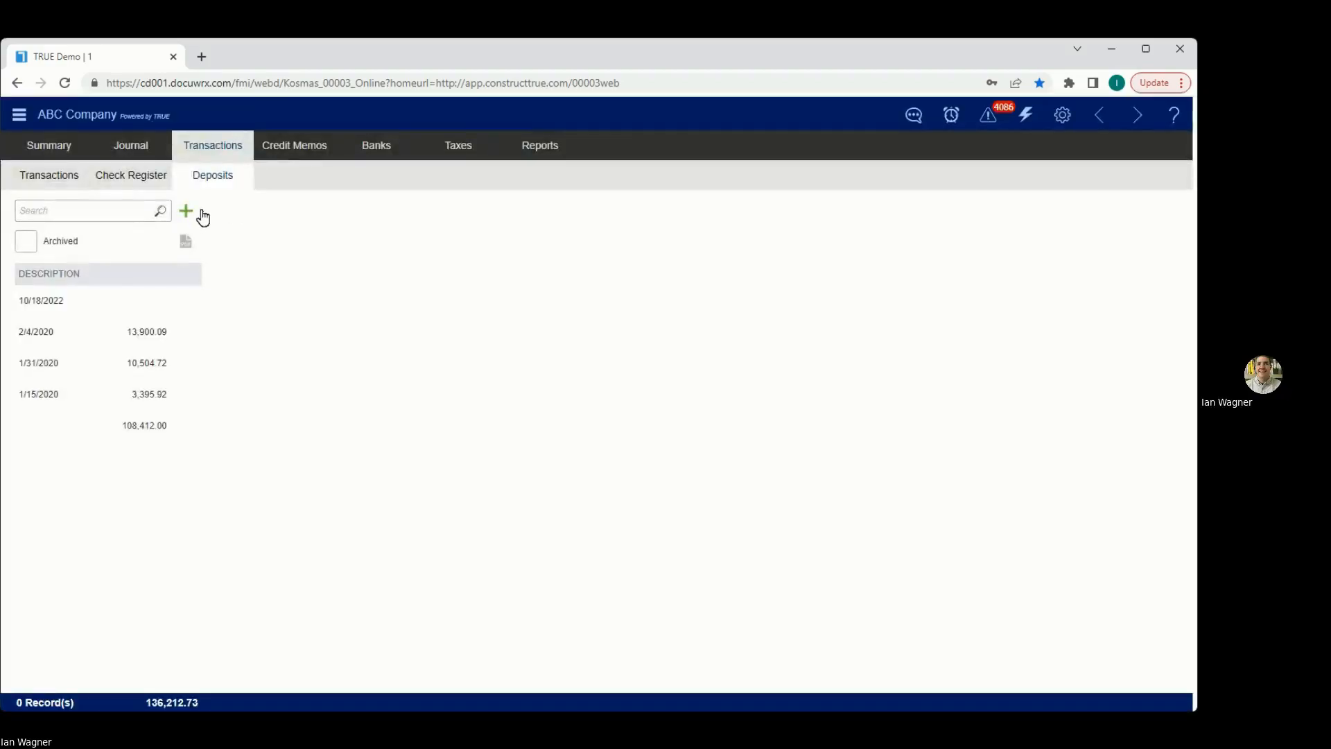
click(204, 216)
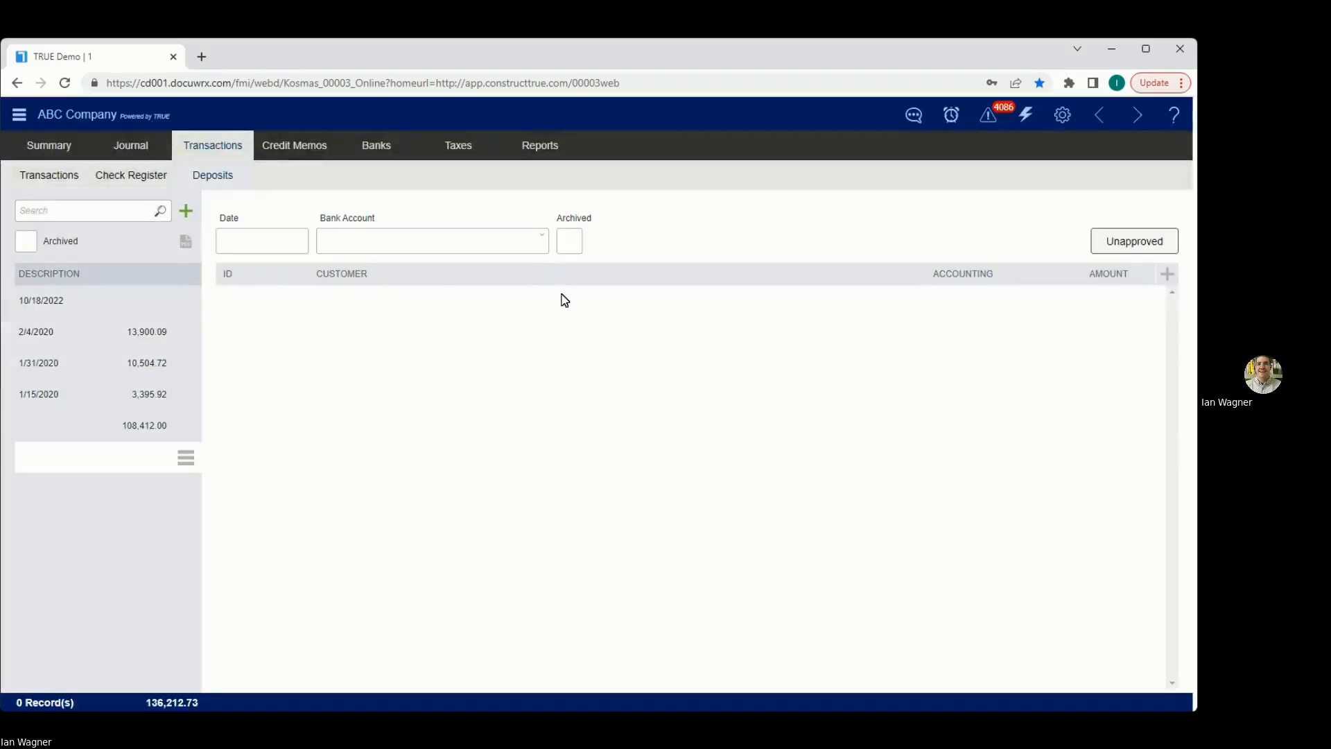
click(284, 246)
click(377, 300)
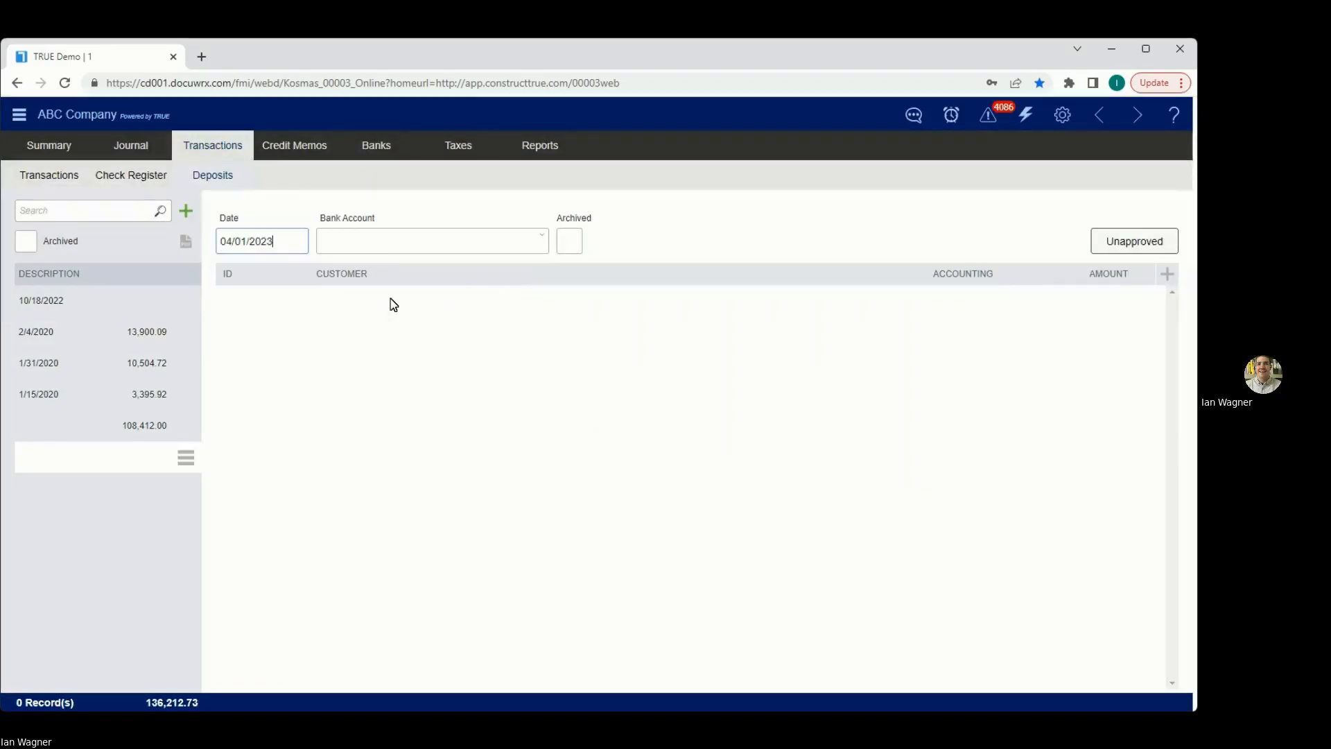
click(419, 248)
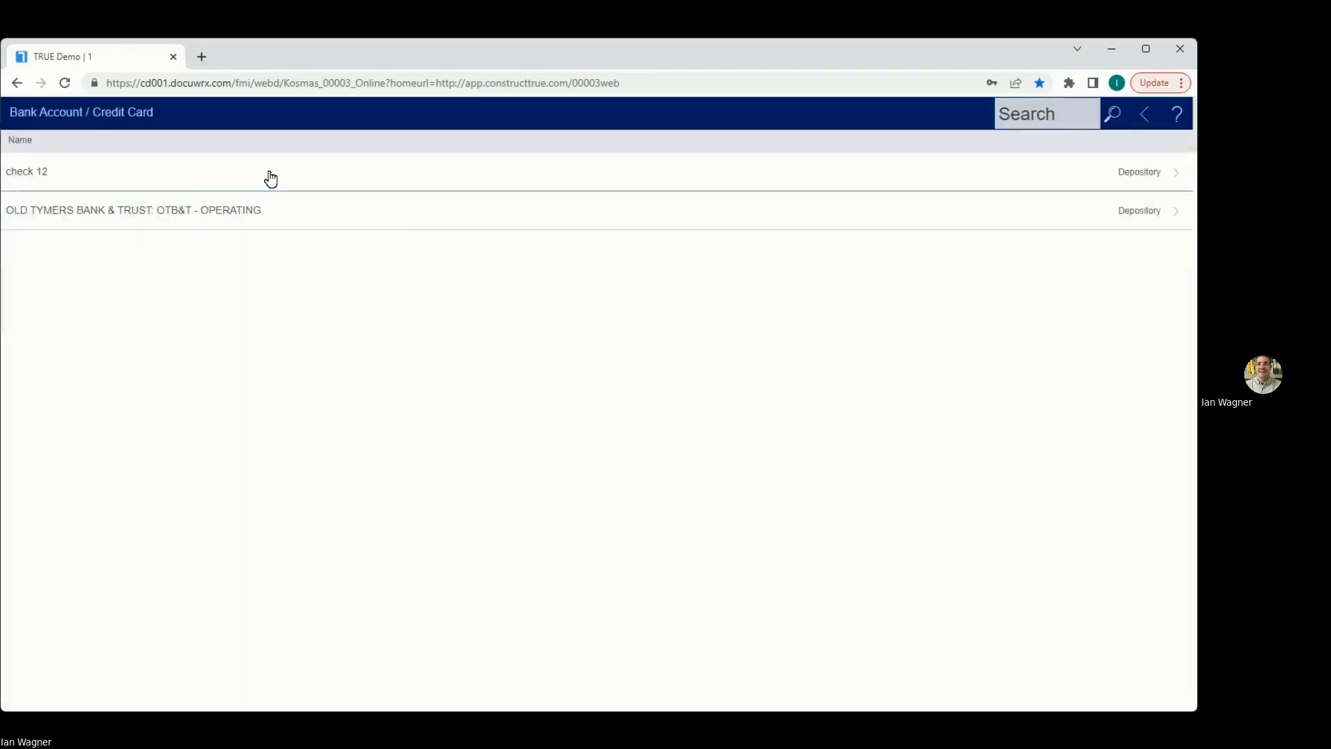
click(270, 178)
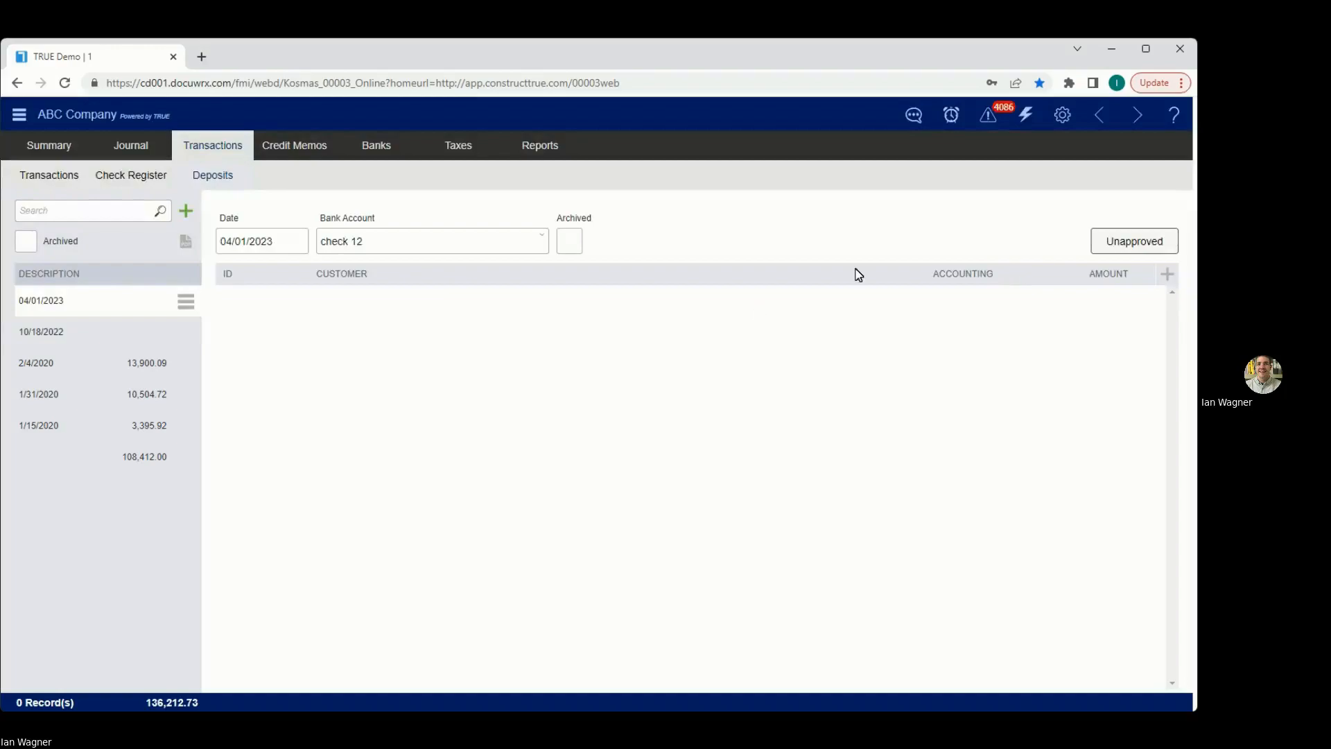
Add the 33,750.00 TRUE Software transaction to the 04/01/2023 deposit.
click(1169, 274)
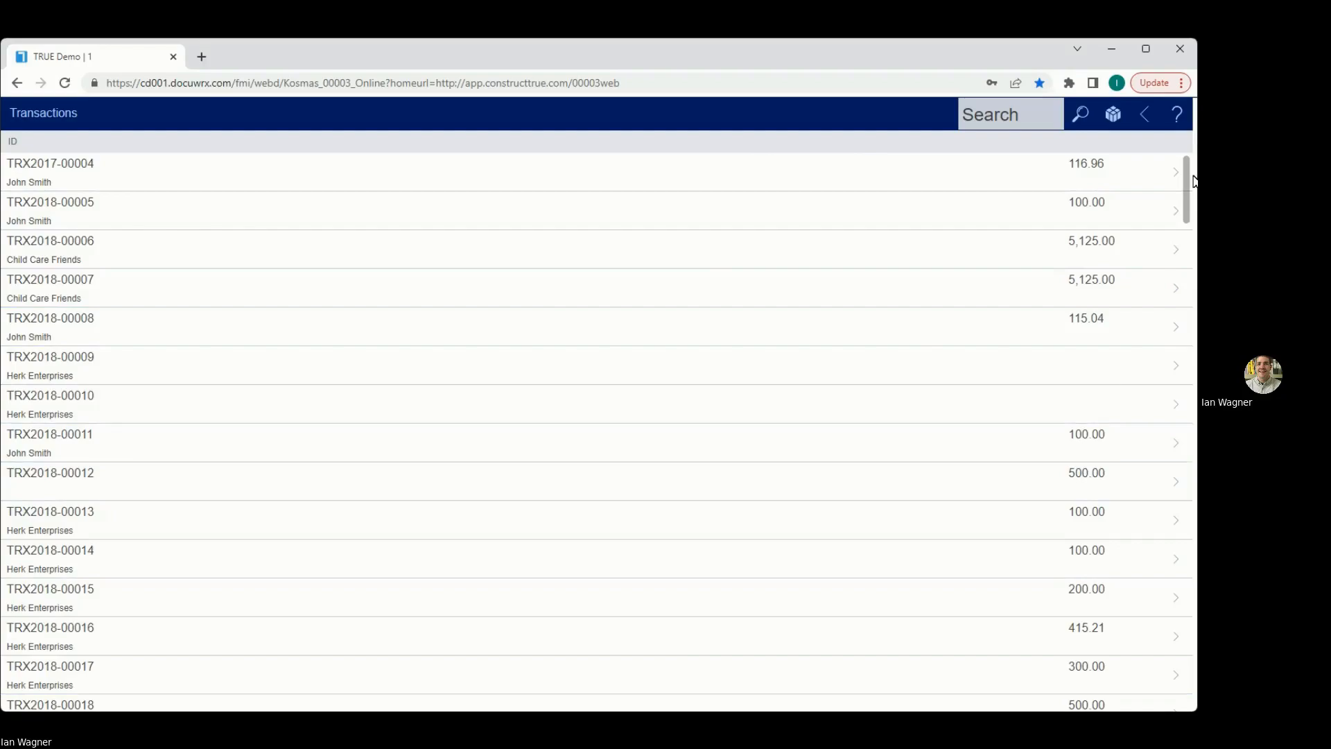
drag(1186, 189, 1186, 675)
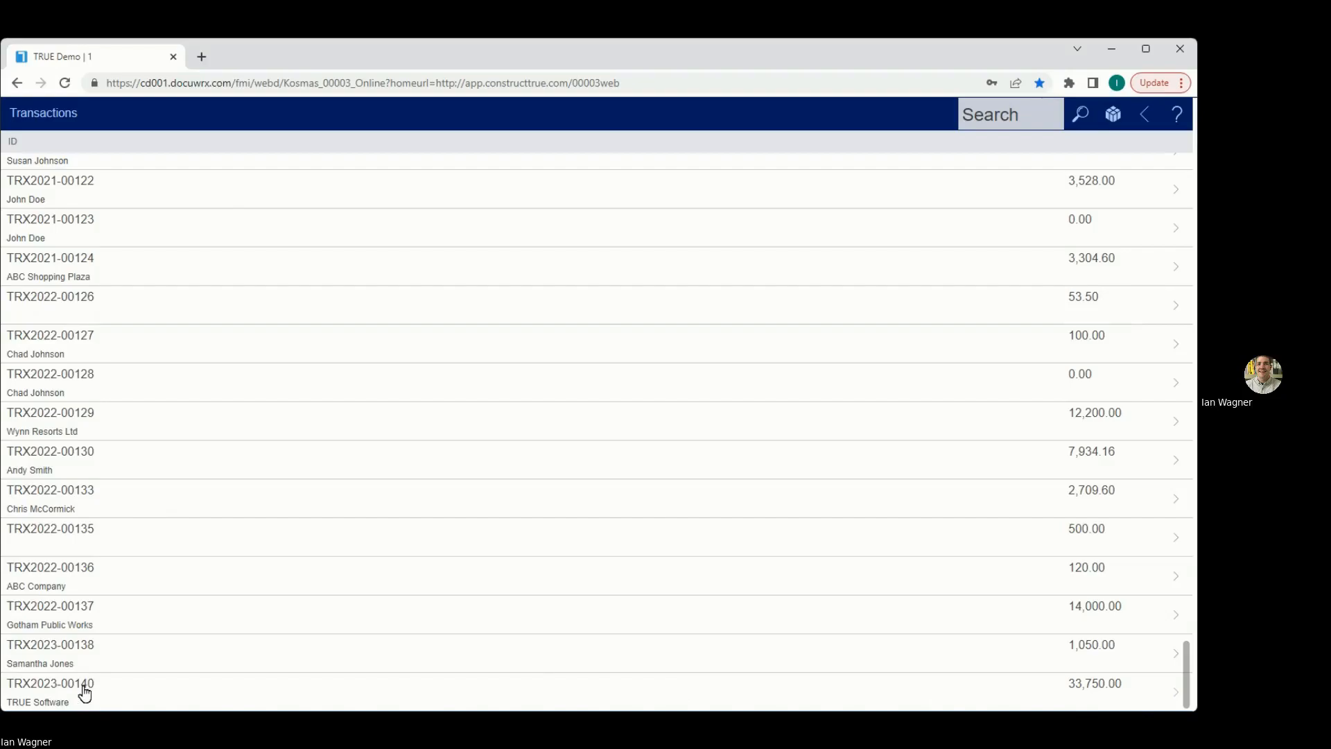
click(265, 695)
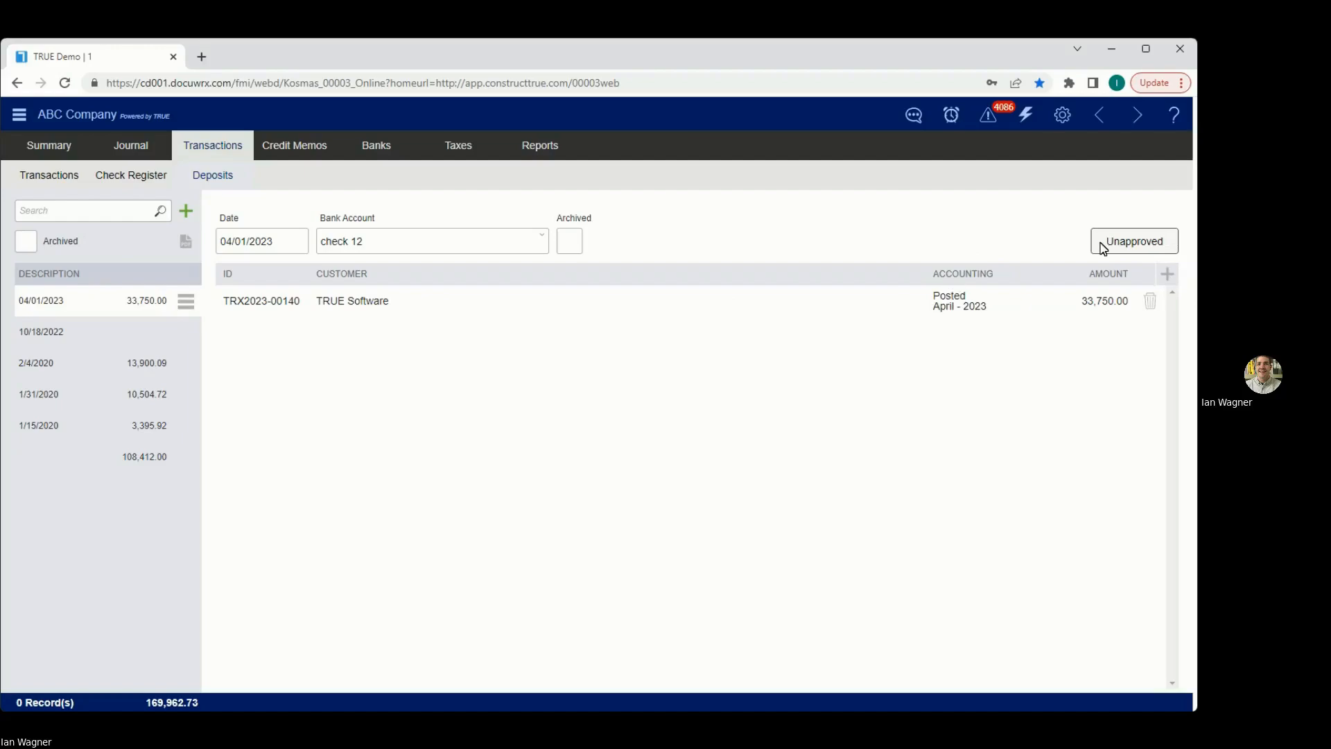
Create the accounting entries for the deposit and check the bank and undeposited funds lines.
click(1127, 244)
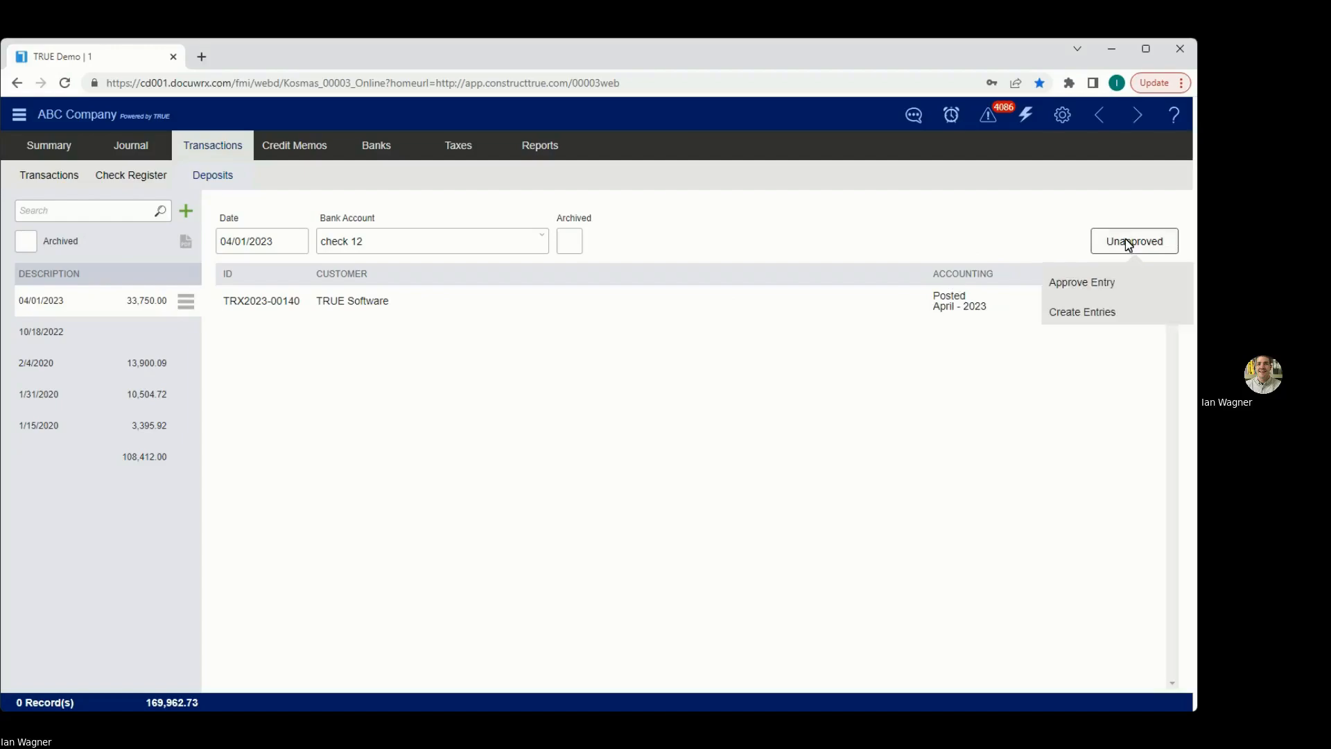
click(1105, 312)
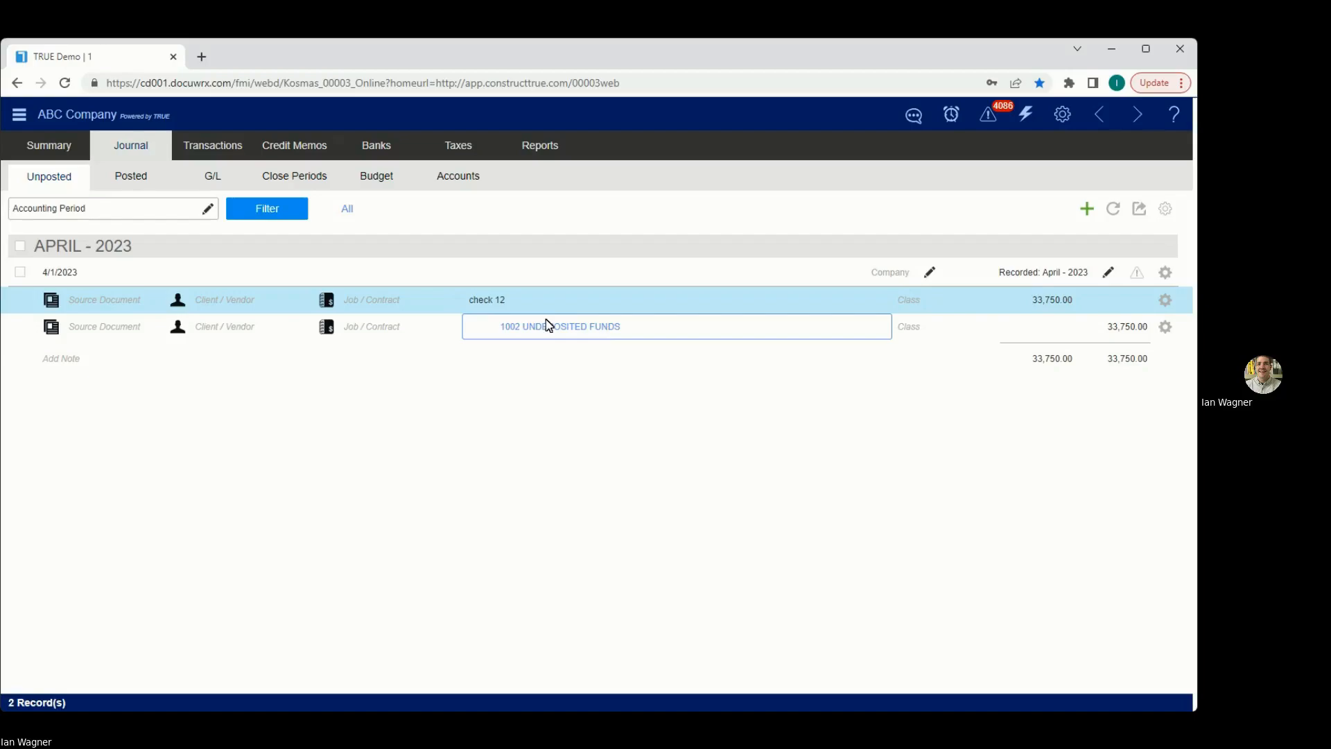
click(517, 310)
click(534, 325)
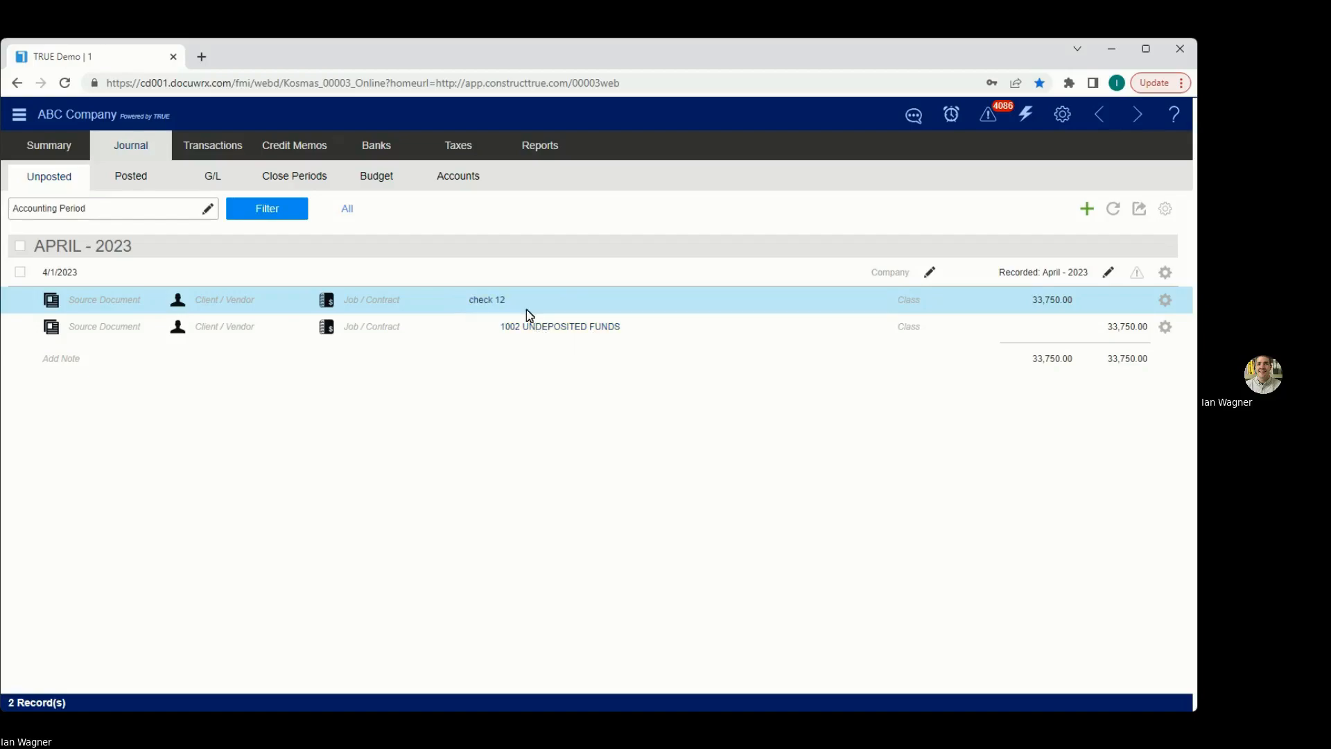
click(495, 303)
Post the deposit's unposted 4/1/2023 journal entry.
click(24, 274)
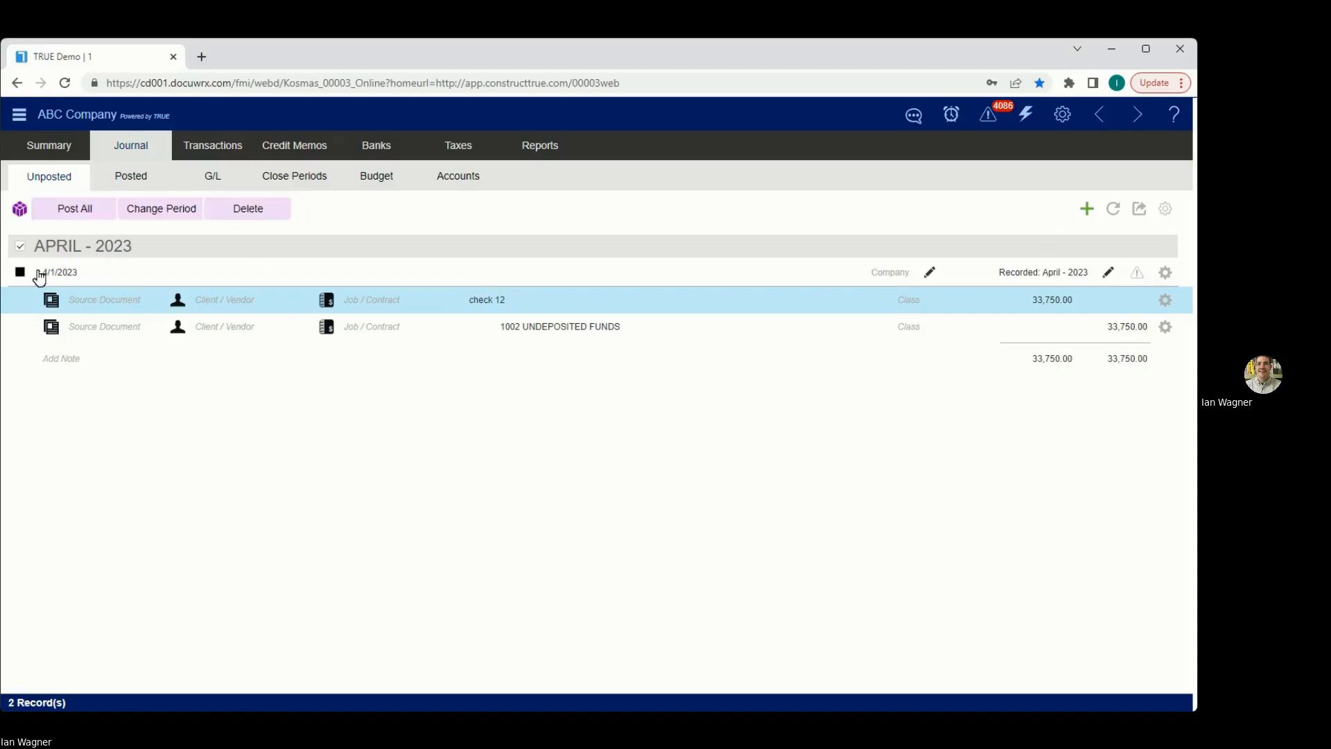
click(91, 208)
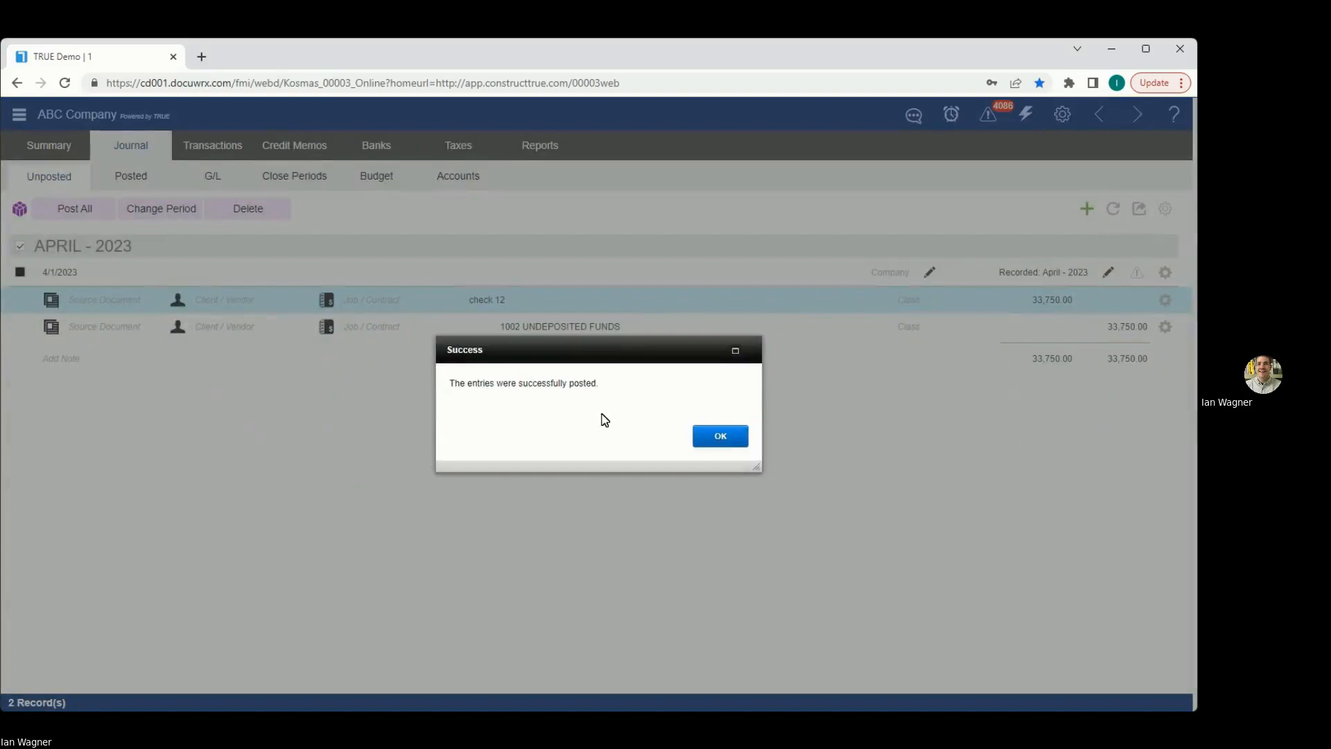
click(729, 443)
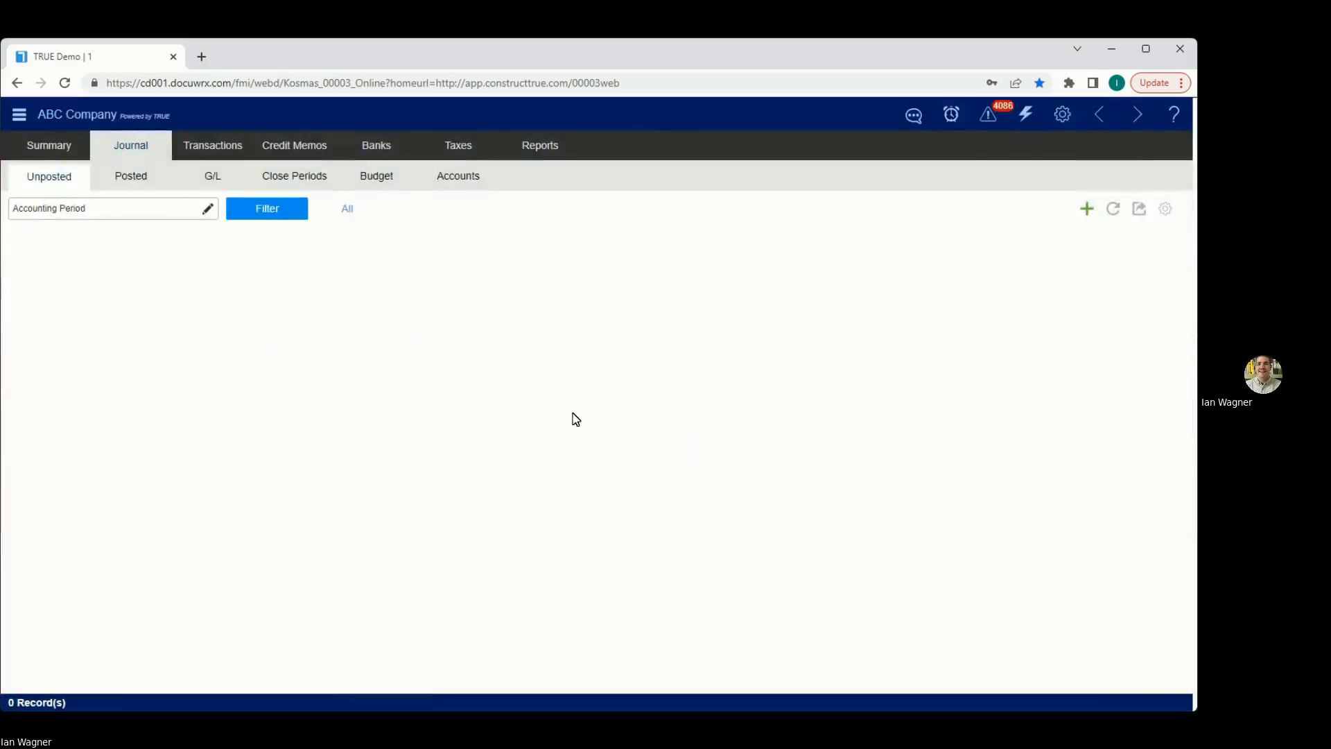